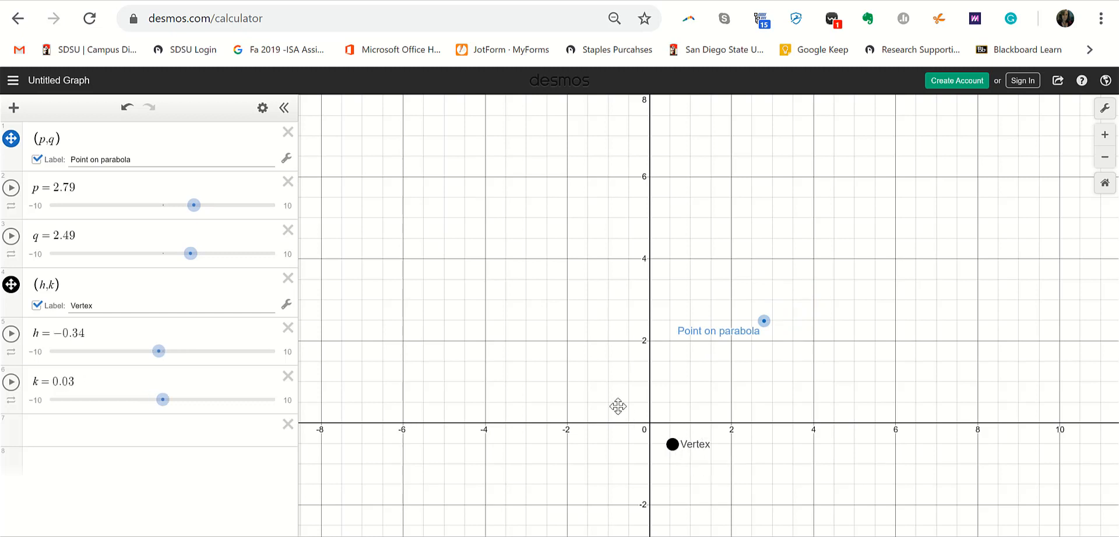
Step: Define the parabola's coefficient in a new expression as a = (q - k)/(p - h)^2
click(205, 431)
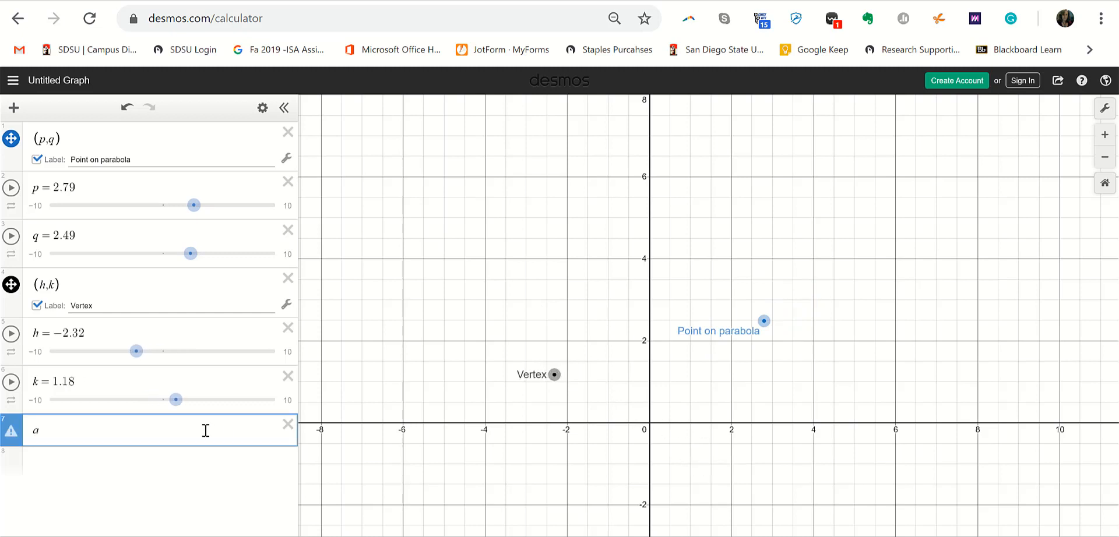
text(()
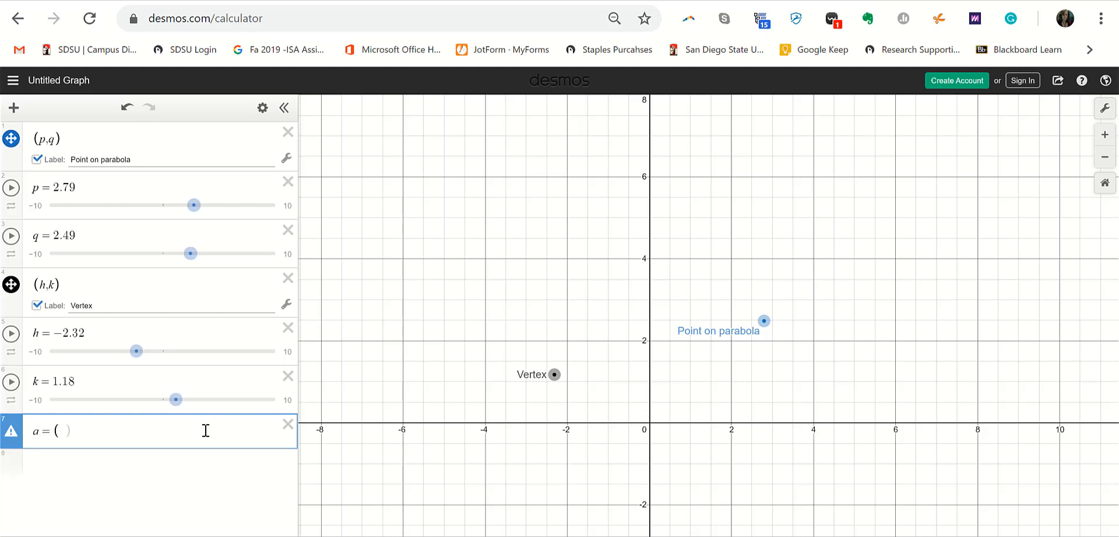
text(q-k))
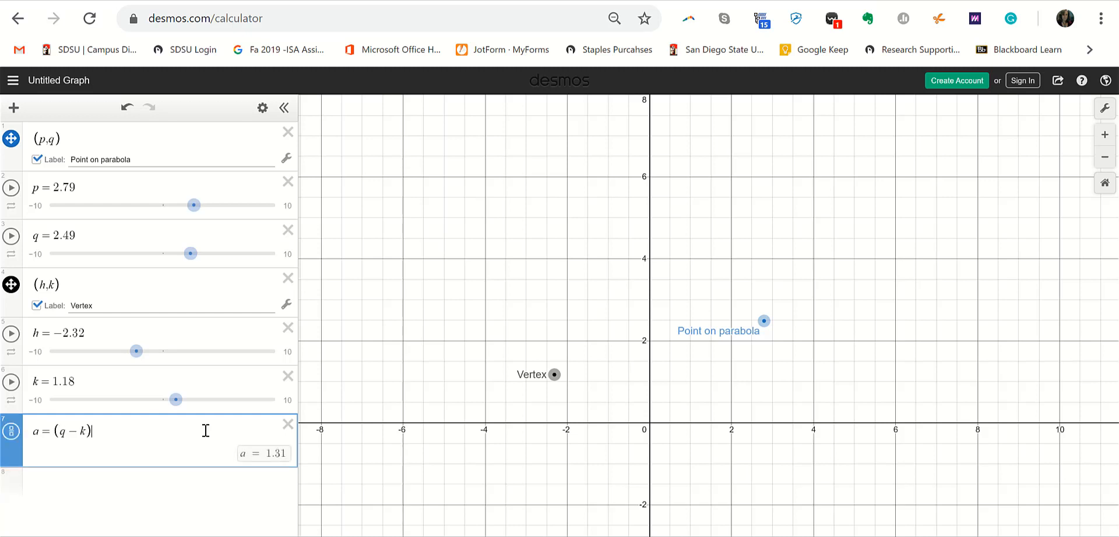
text(/)
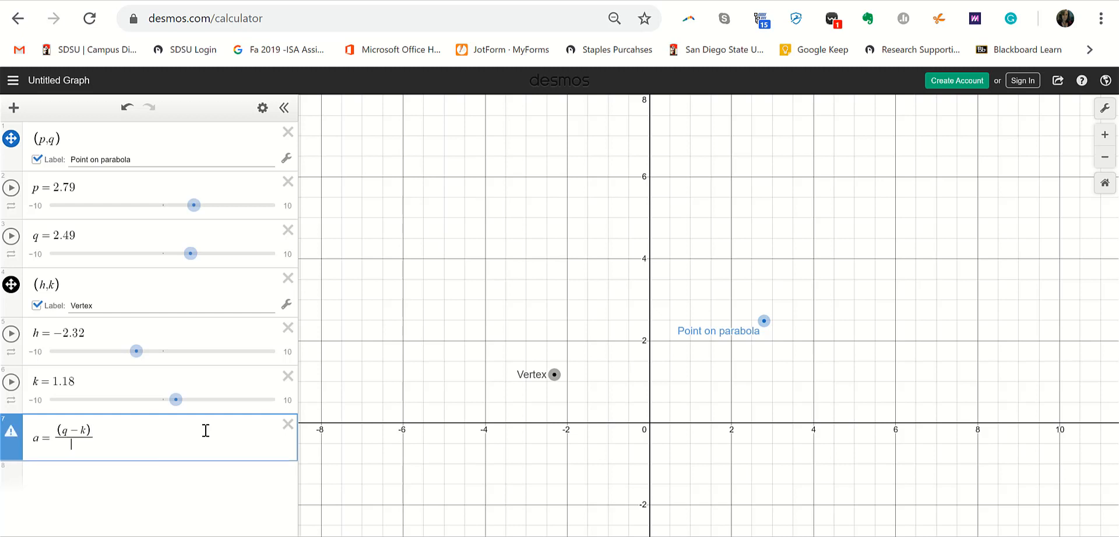
text((p-h)
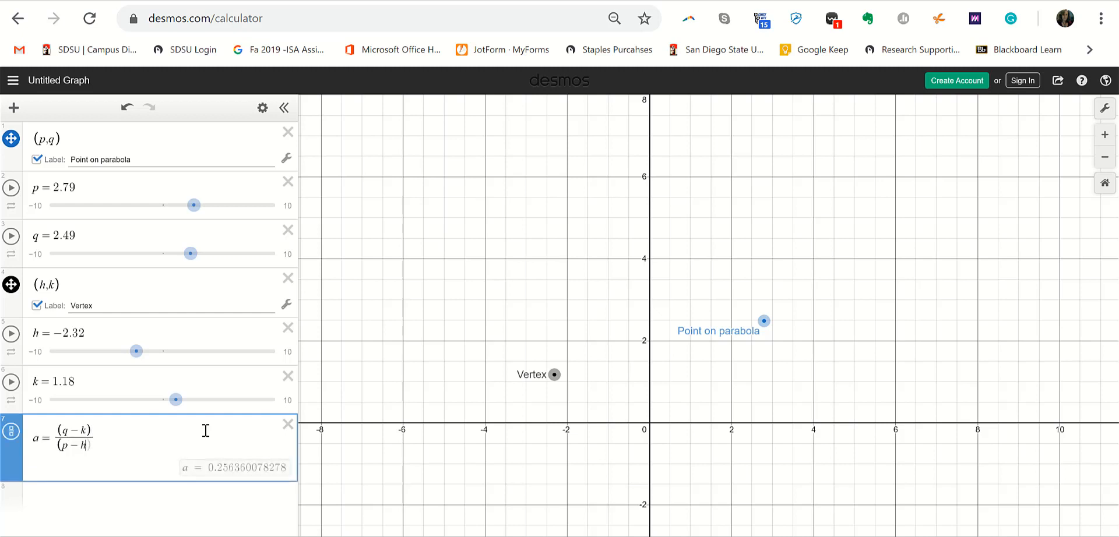
text(_)
key(BackSpace)
text(^2)
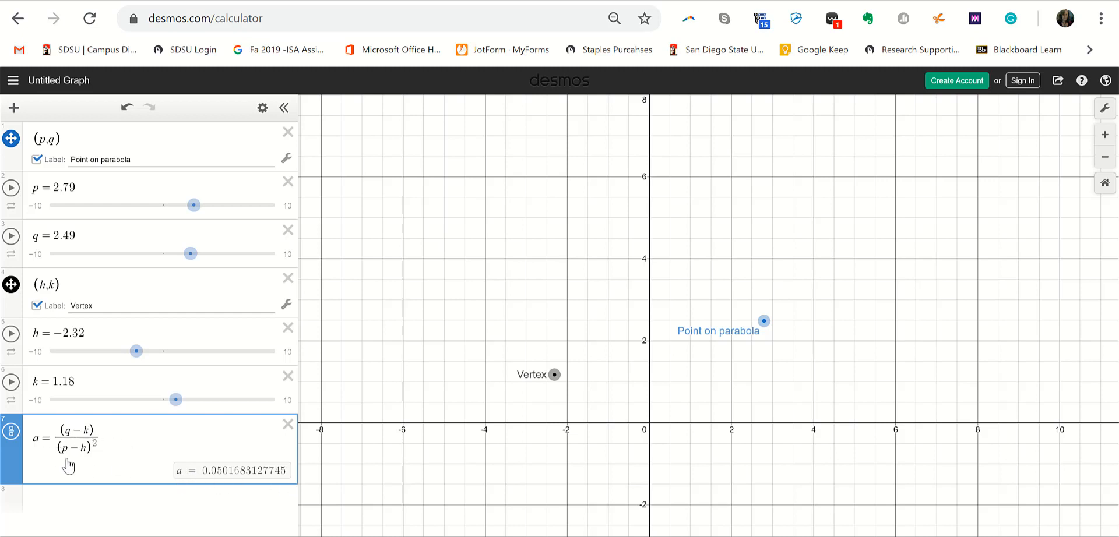
Step: Graph the parabola in vertex form by entering g(x) = a(x - h)^2 + k as a new expression
click(81, 518)
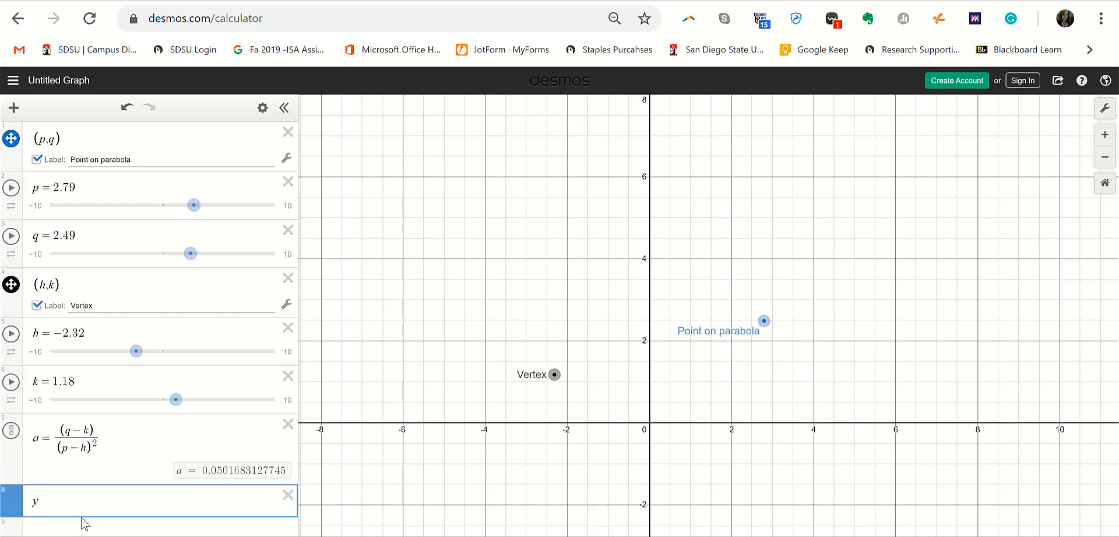
key(BackSpace)
text(g(x))
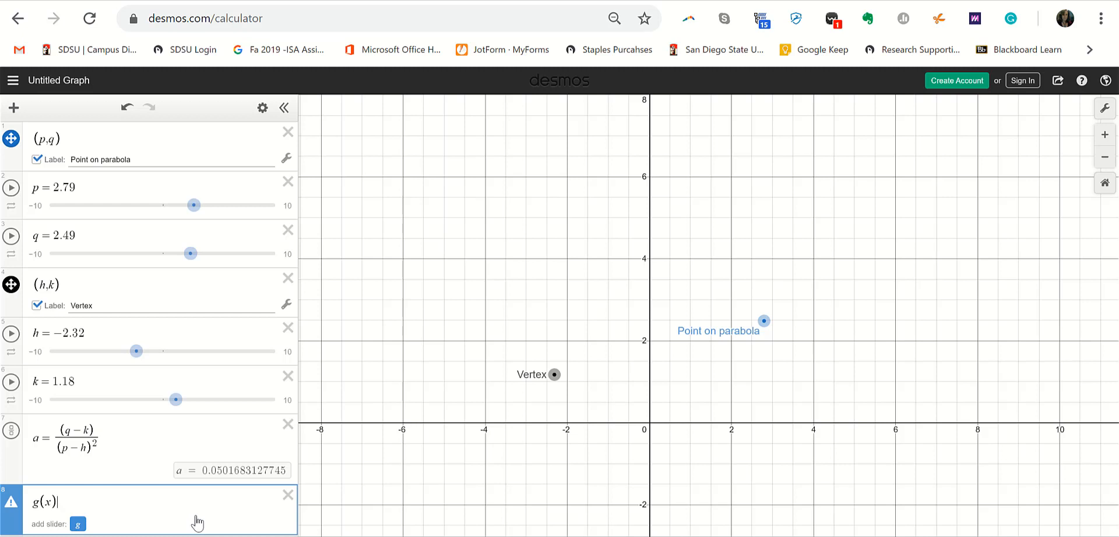
text(=)
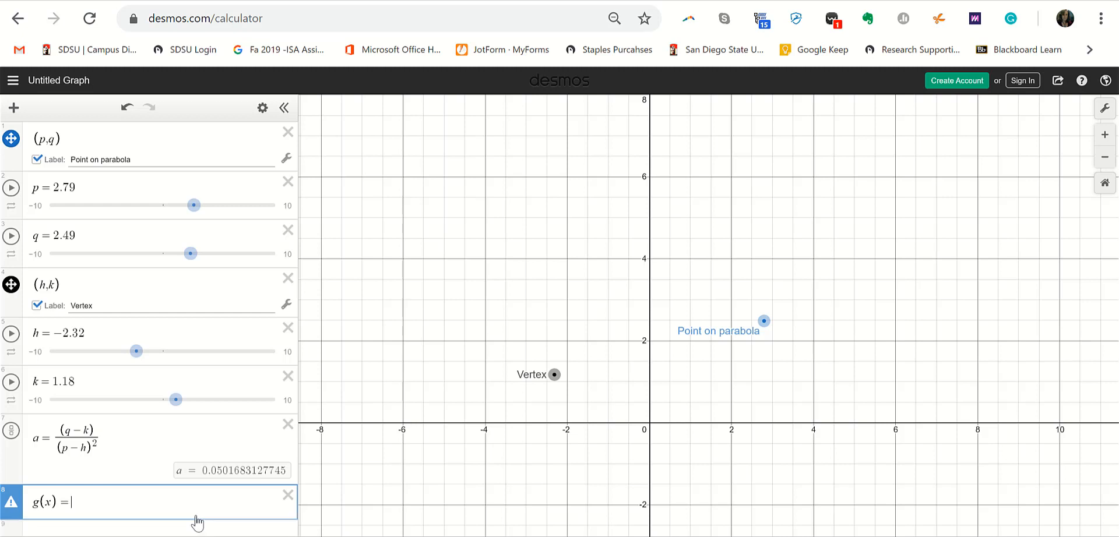
text(a)
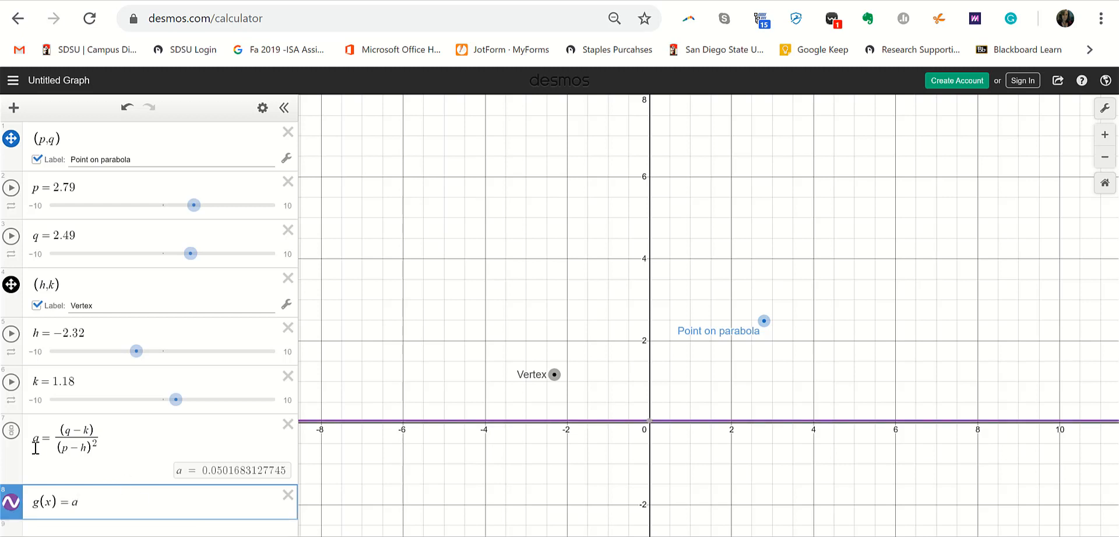
text((x-)
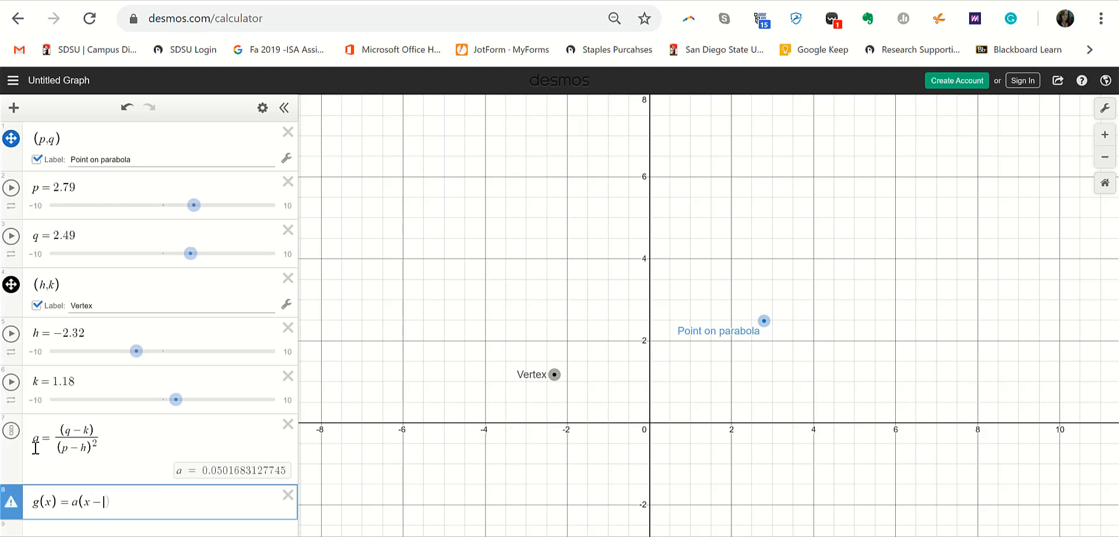
text(h)^)
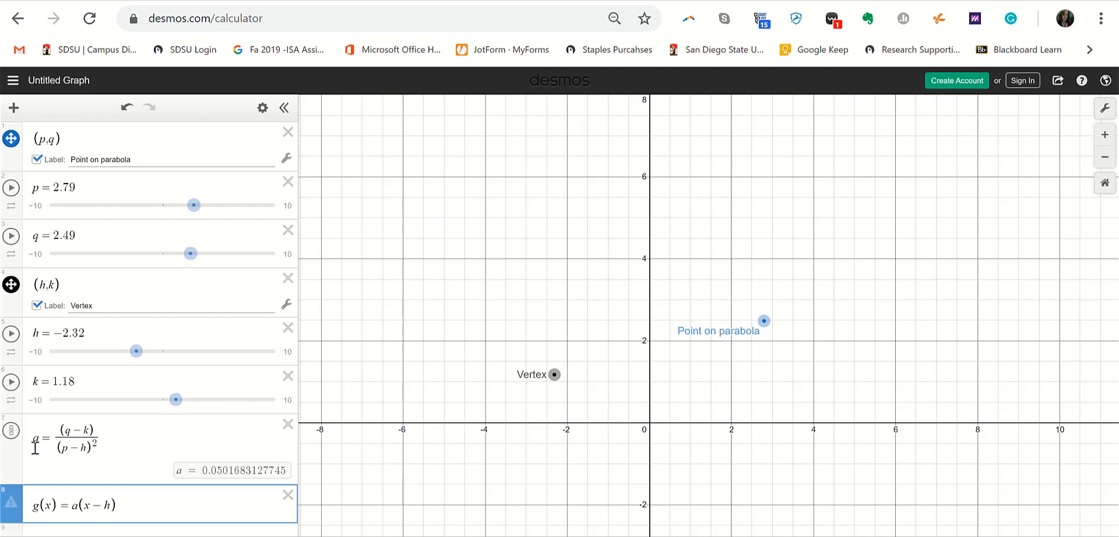
text(2+k)
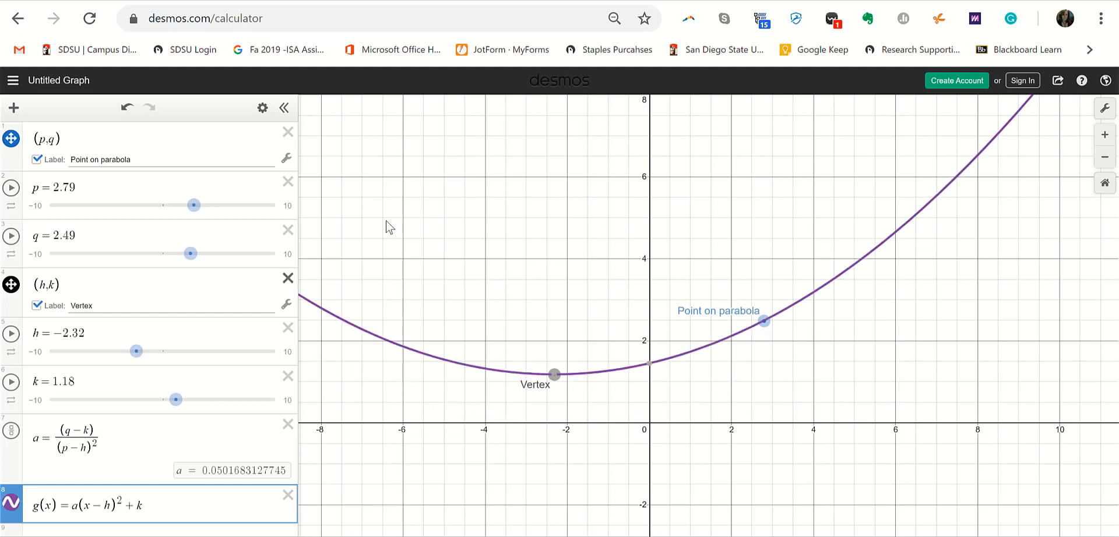
Step: Reposition the vertex to about (-1.87, -1.41) and the point on the parabola to about (1.17, 2.94)
drag(763, 321, 689, 315)
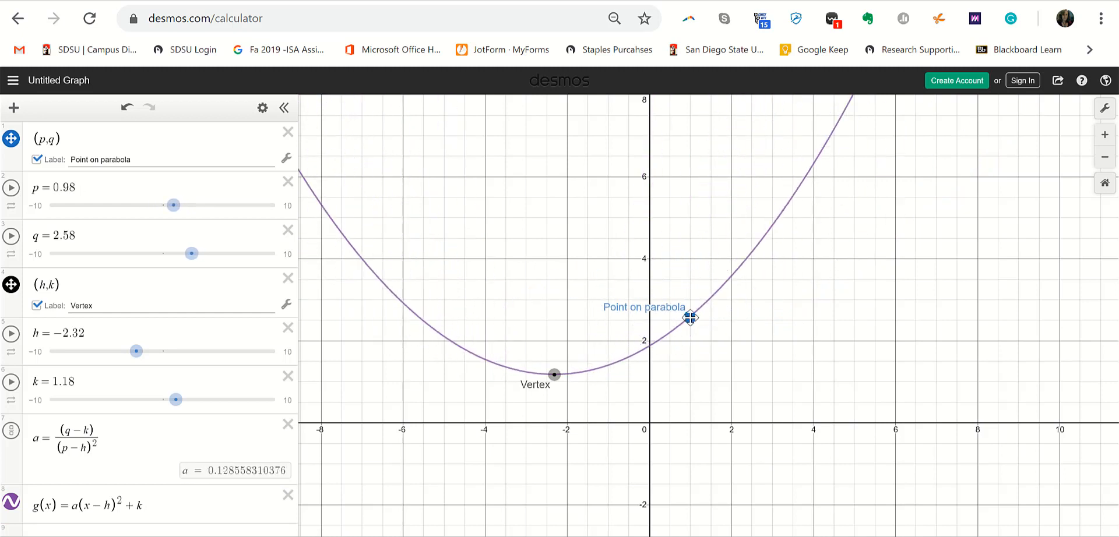
drag(554, 375, 656, 499)
drag(758, 498, 573, 481)
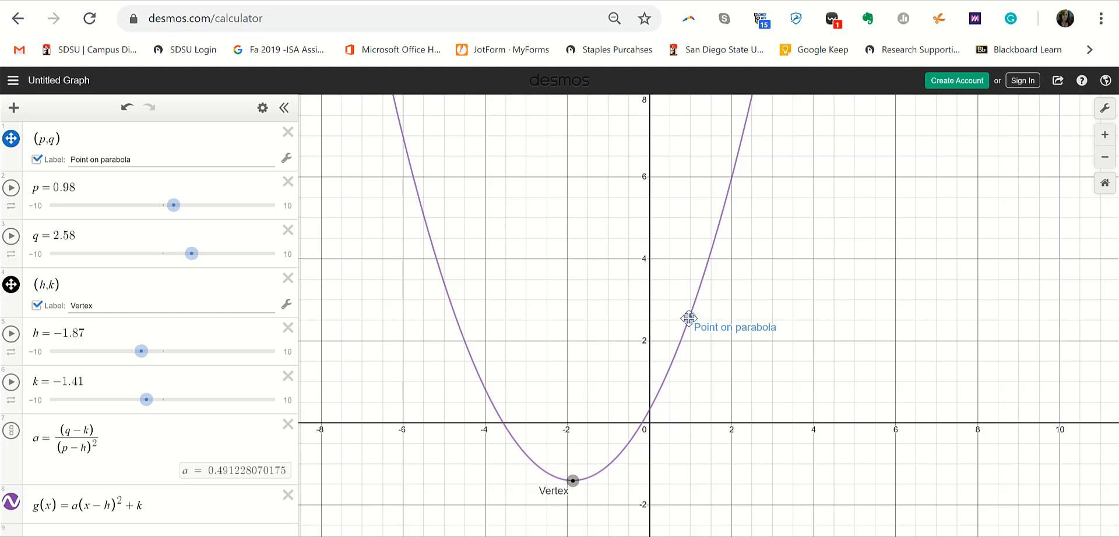
mouse_move(690, 317)
mouse_down()
mouse_move(689, 404)
mouse_move(697, 303)
mouse_up()
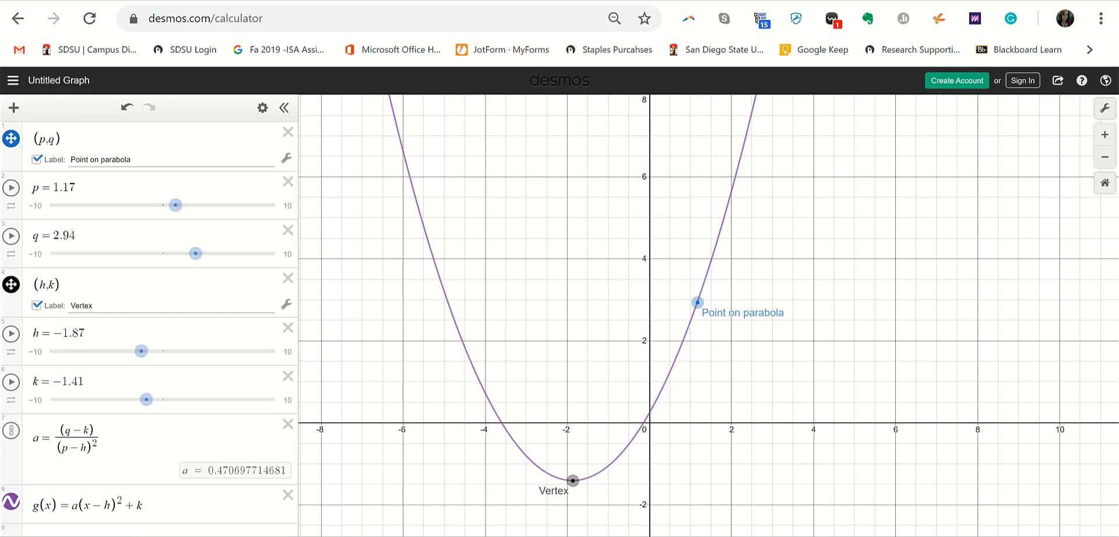
Step: Turn the parabola equation into the shaded inequality y > a(x - h)^2 + k, without a slider for g
click(102, 533)
drag(61, 505, 68, 504)
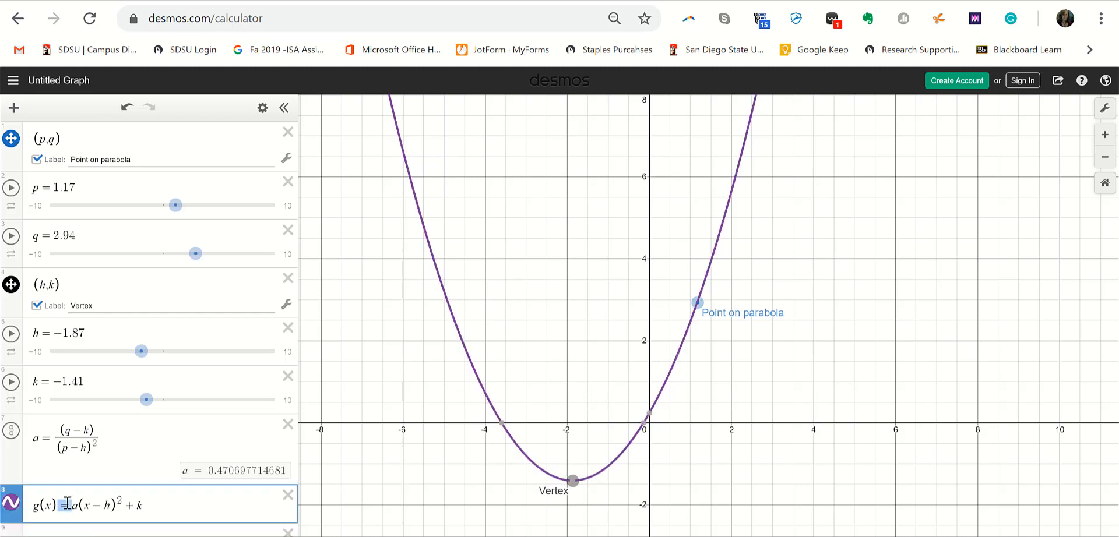
text(>)
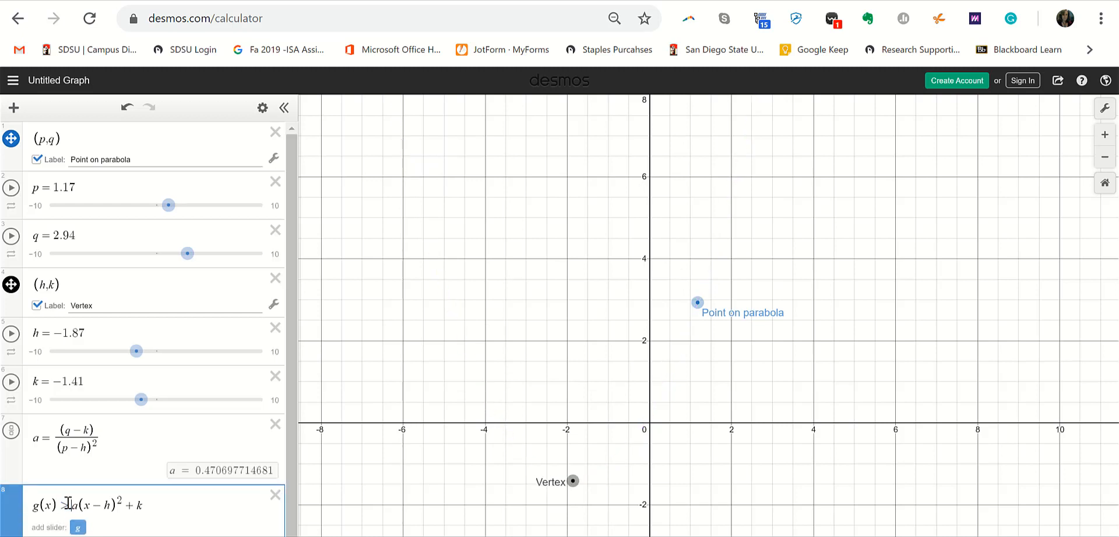
key(Return)
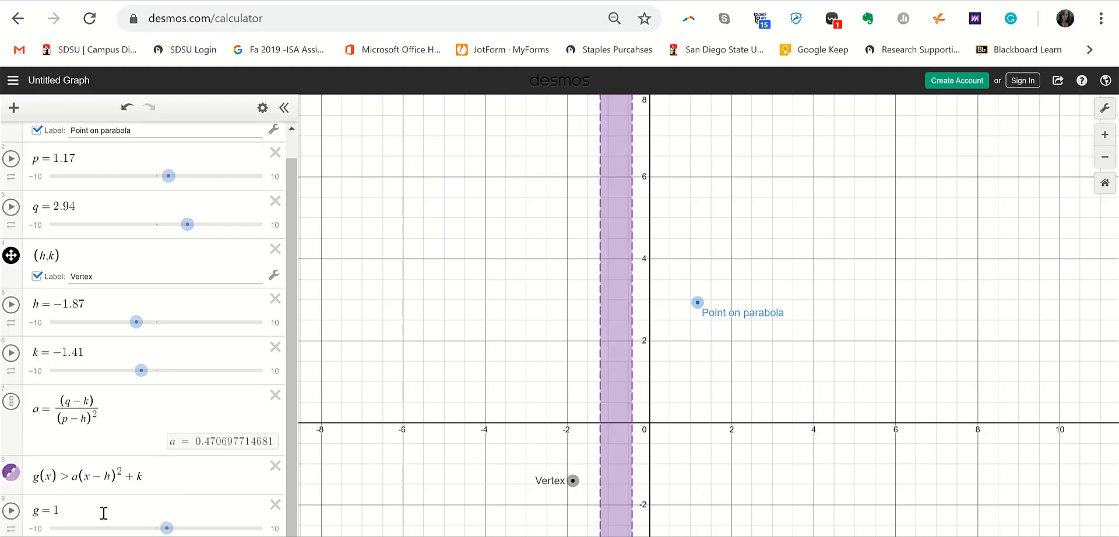
key(ctrl+z)
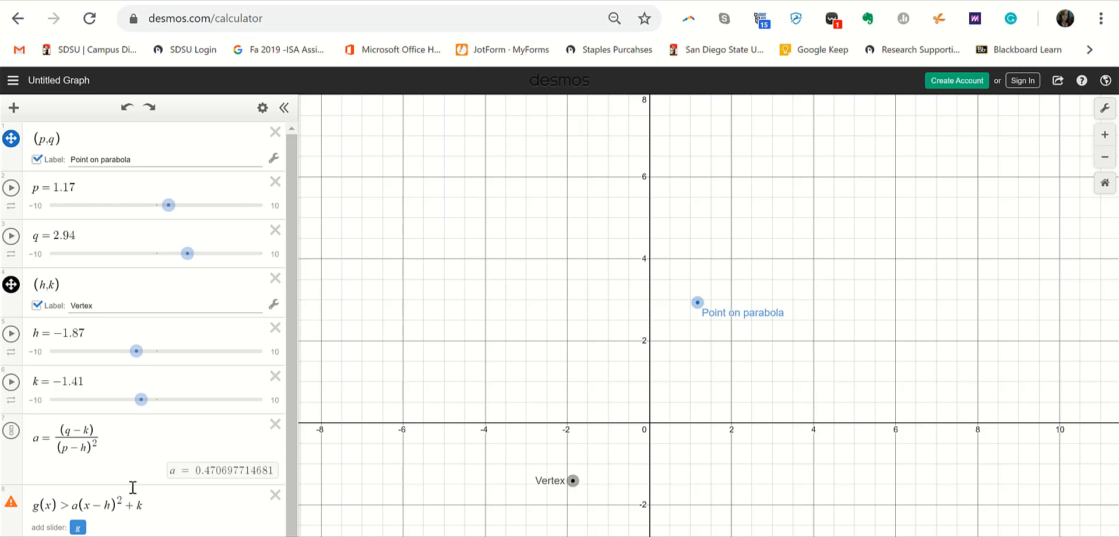
drag(57, 506, 34, 506)
text(y)
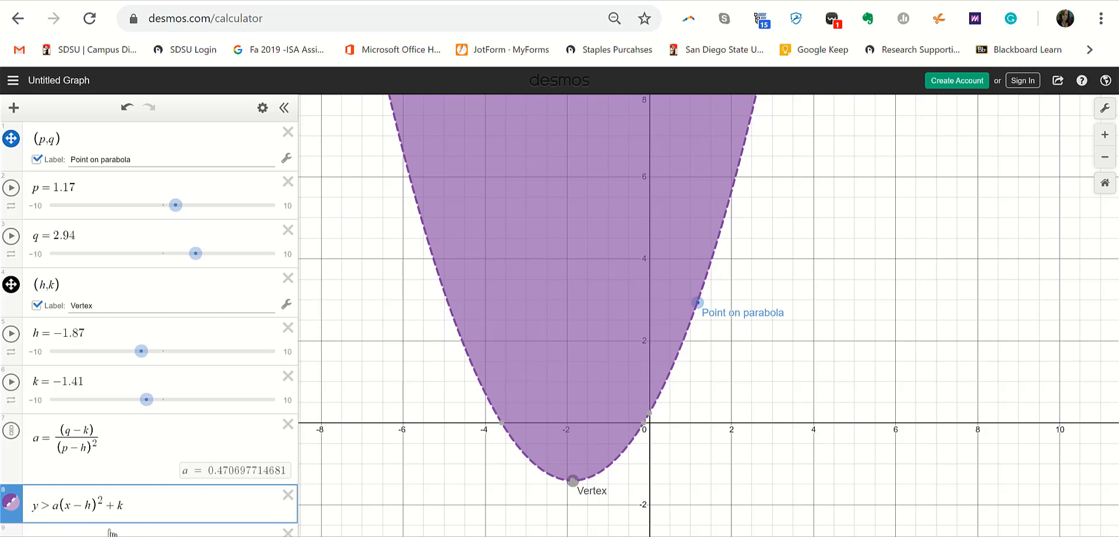
Step: Move the point on the parabola to about (2.03, 2.93) and the vertex to about (-0.53, 5.44)
drag(694, 303, 733, 304)
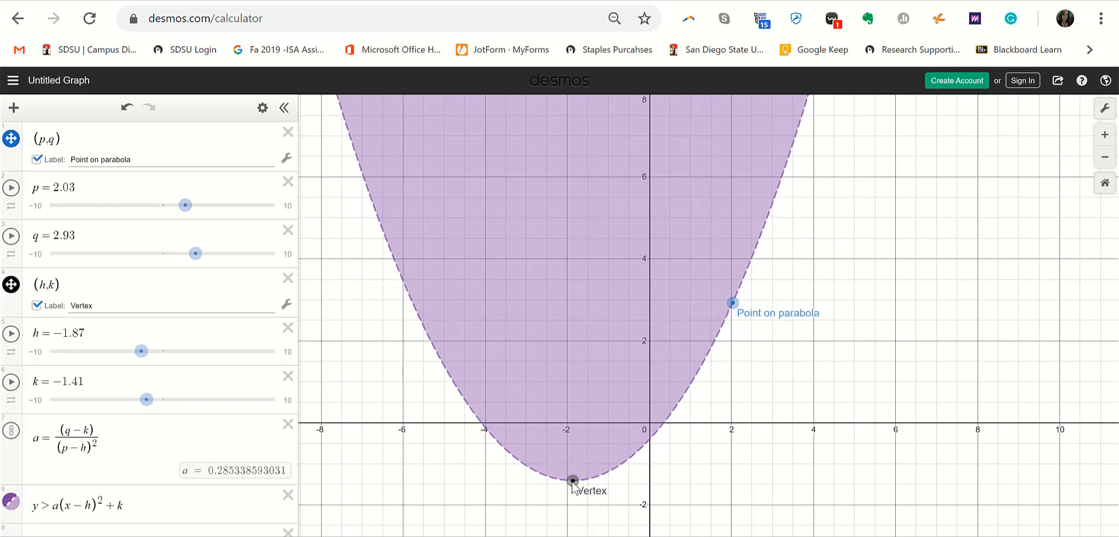
drag(573, 480, 628, 200)
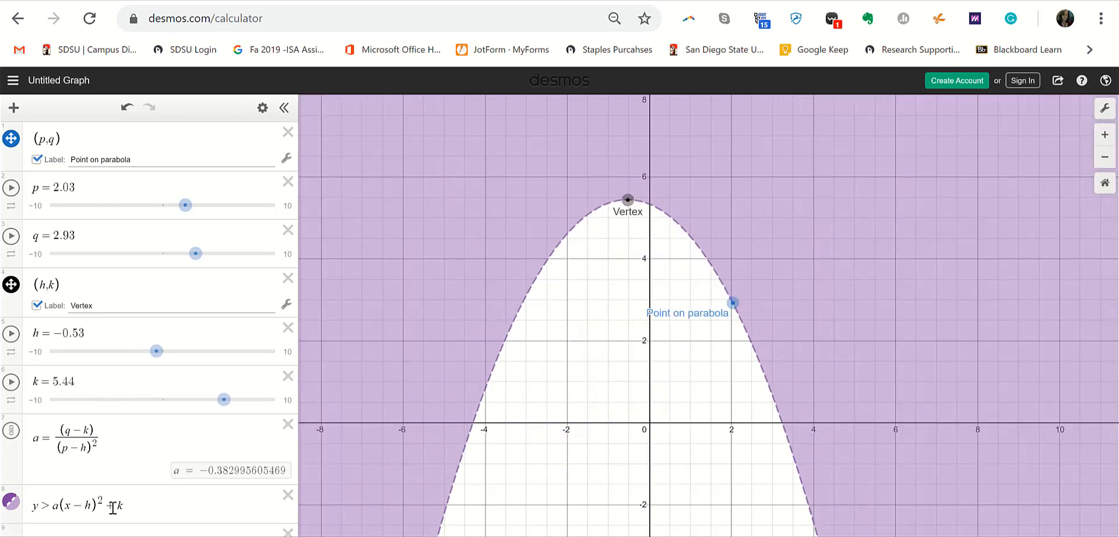
Step: Delete all point, slider, coefficient and inequality expressions to leave the expression list empty
click(288, 132)
click(288, 132)
click(288, 132)
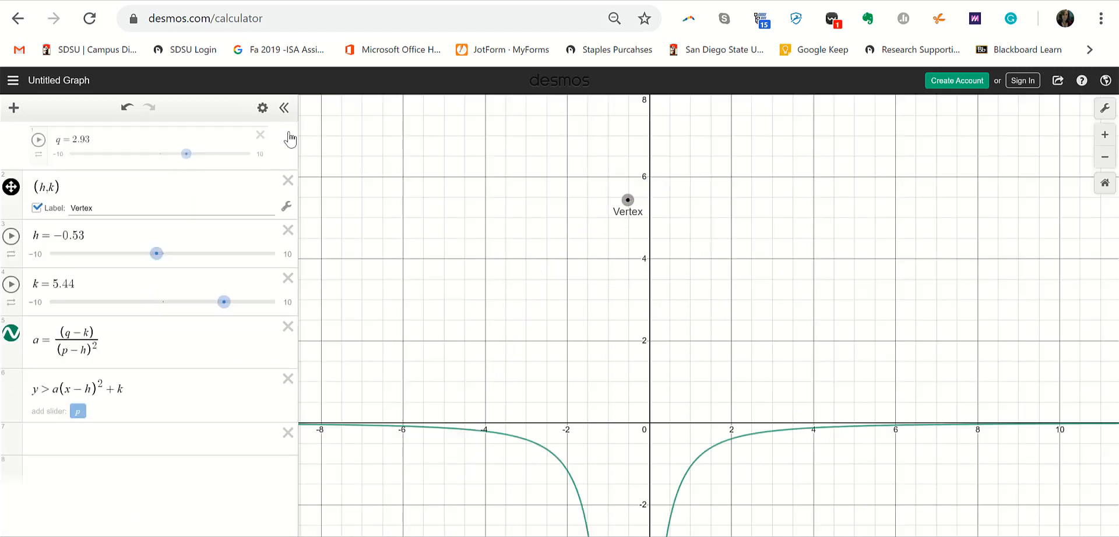
click(288, 133)
click(288, 133)
click(288, 133)
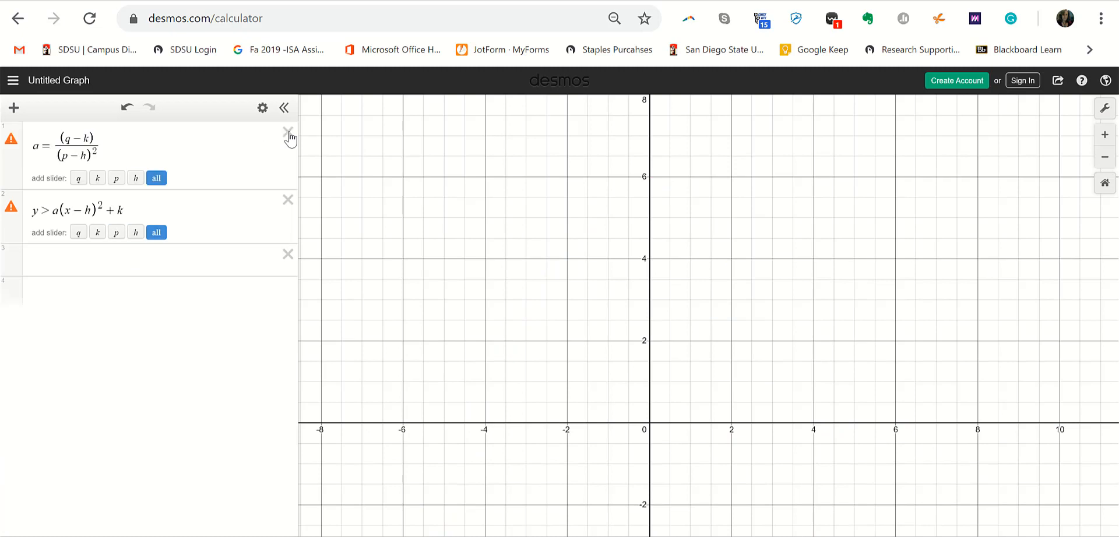
click(288, 133)
click(288, 133)
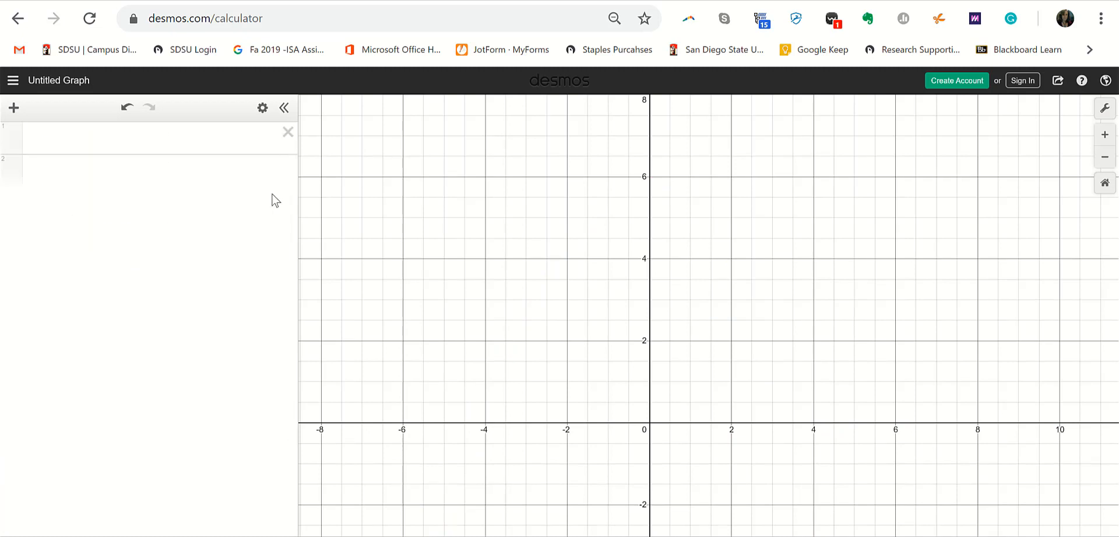
Step: Graph the vertical line x = 2 in the empty first expression
scroll(582, 362, up, 3)
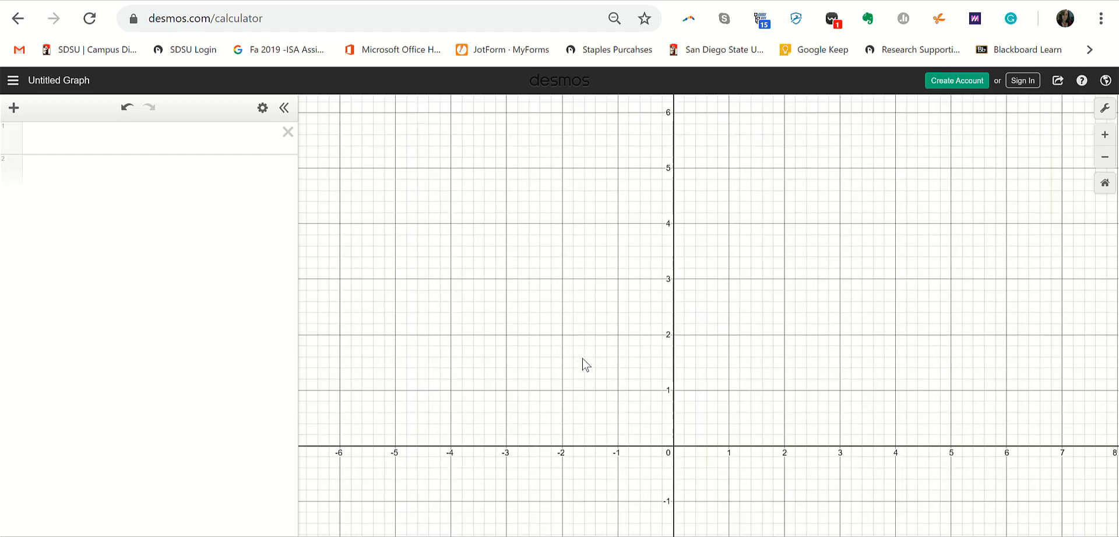
drag(513, 337, 438, 287)
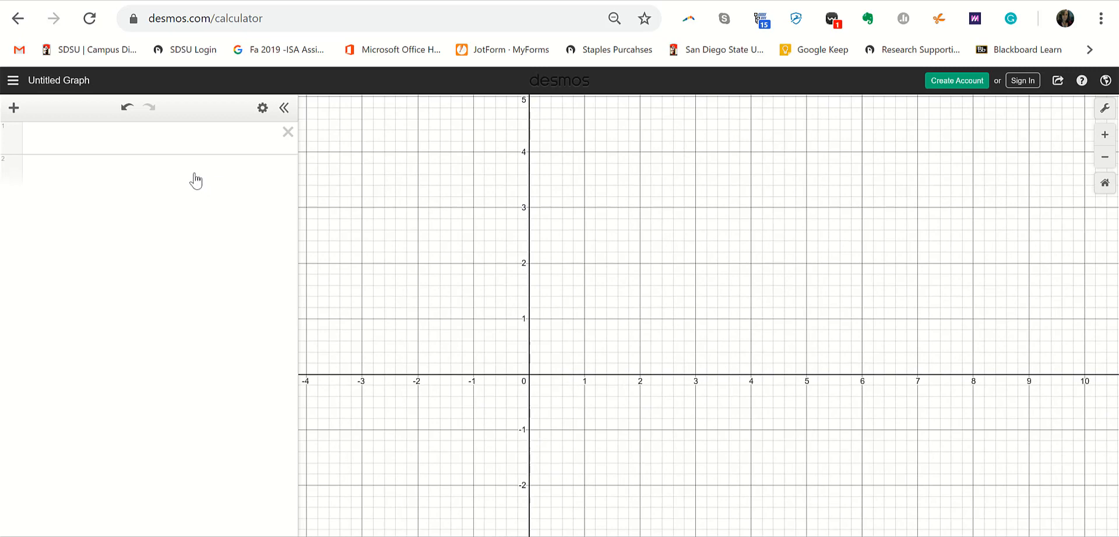
click(190, 137)
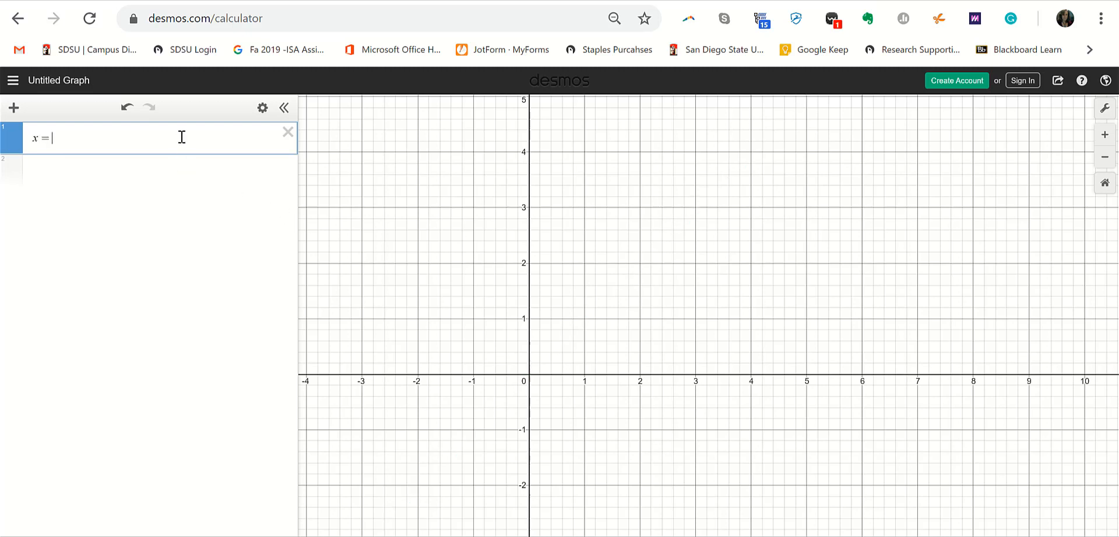
text(2)
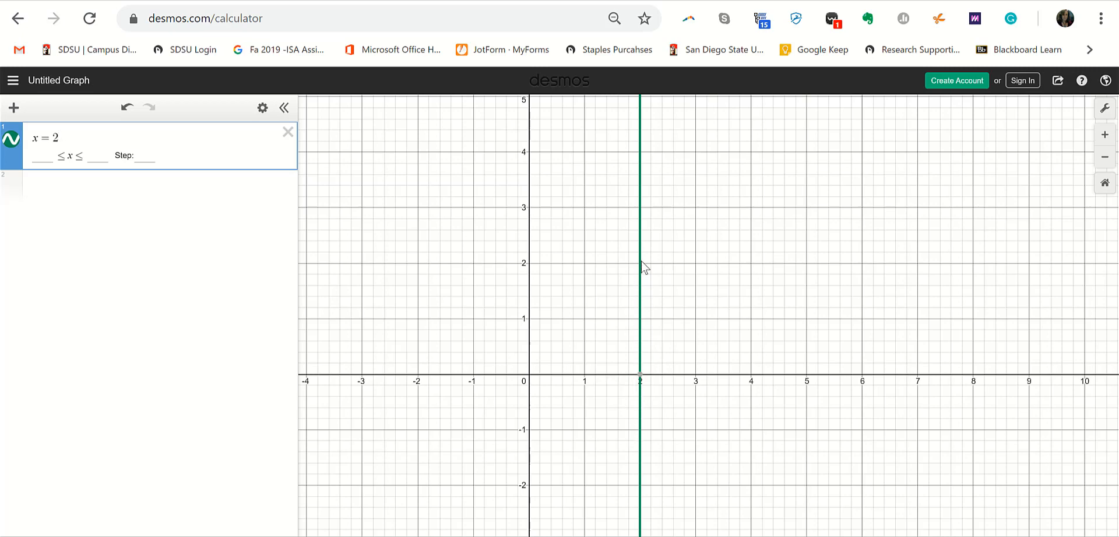
Step: Restrict the vertical line x = 2 to a segment with the condition {0 ≤ y ≤ 2}
mouse_move(641, 378)
text({)
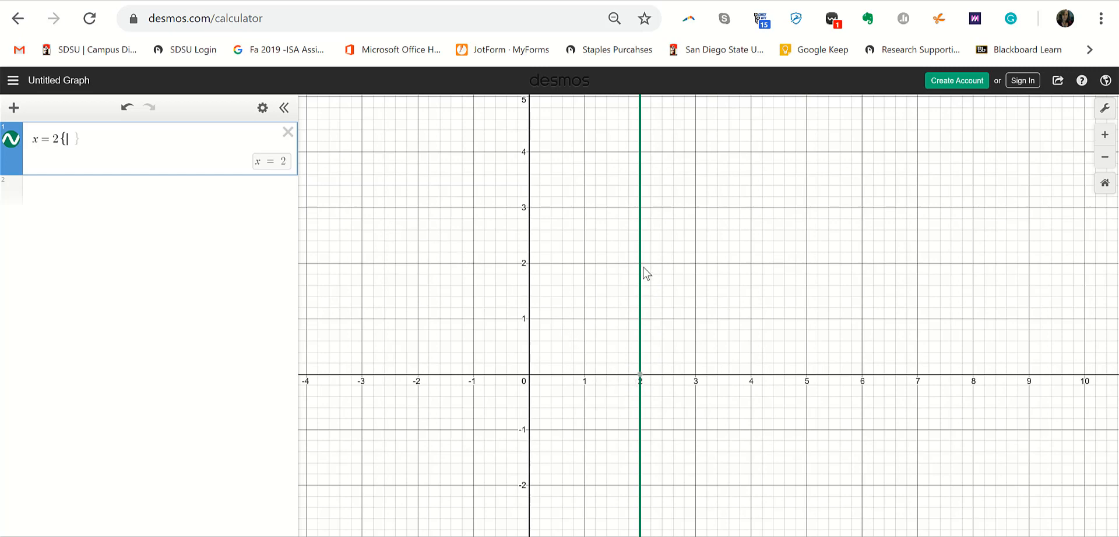
text(0<)
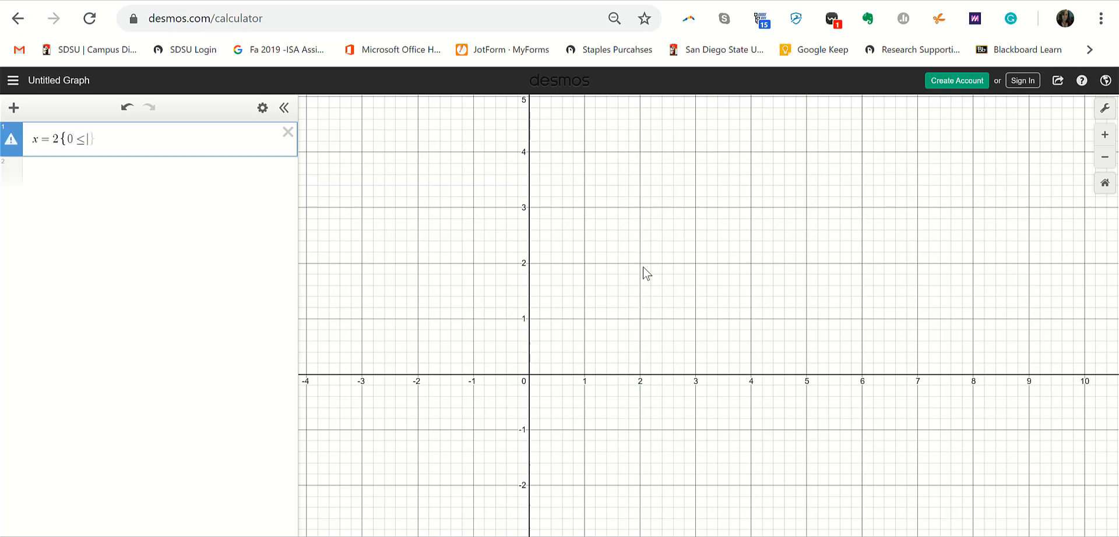
text(y)
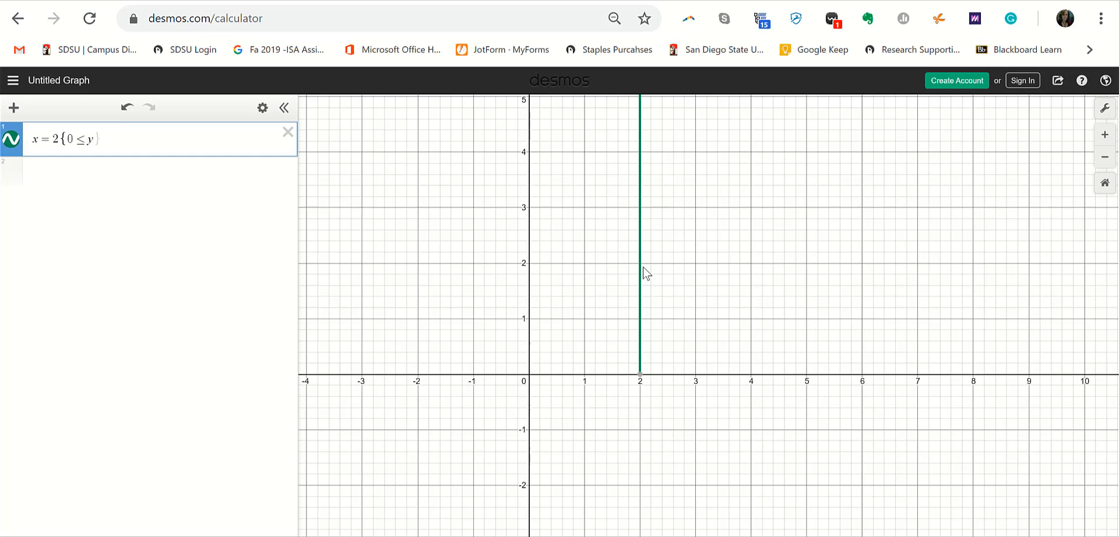
text(<=)
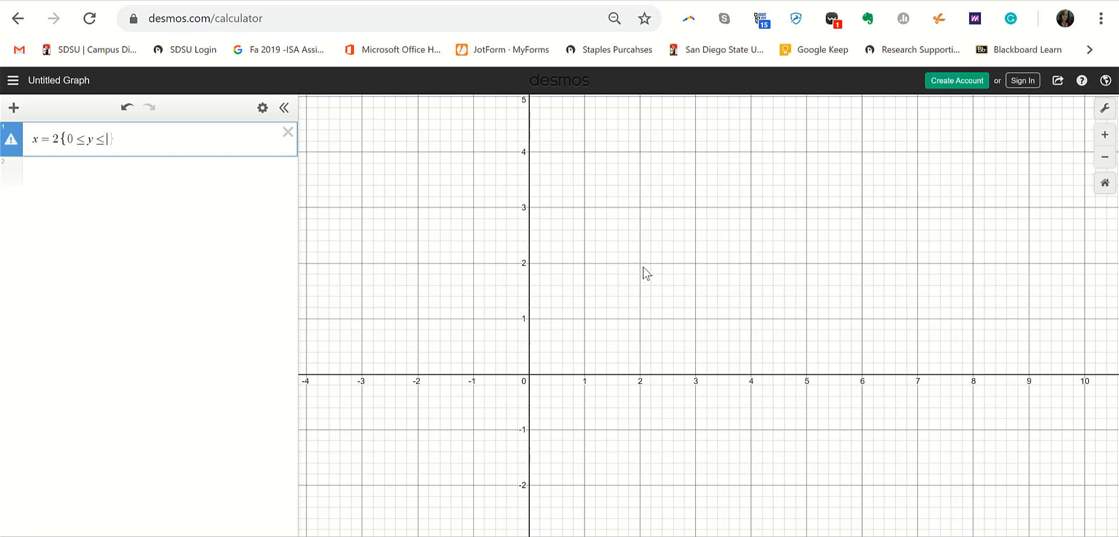
text(2)
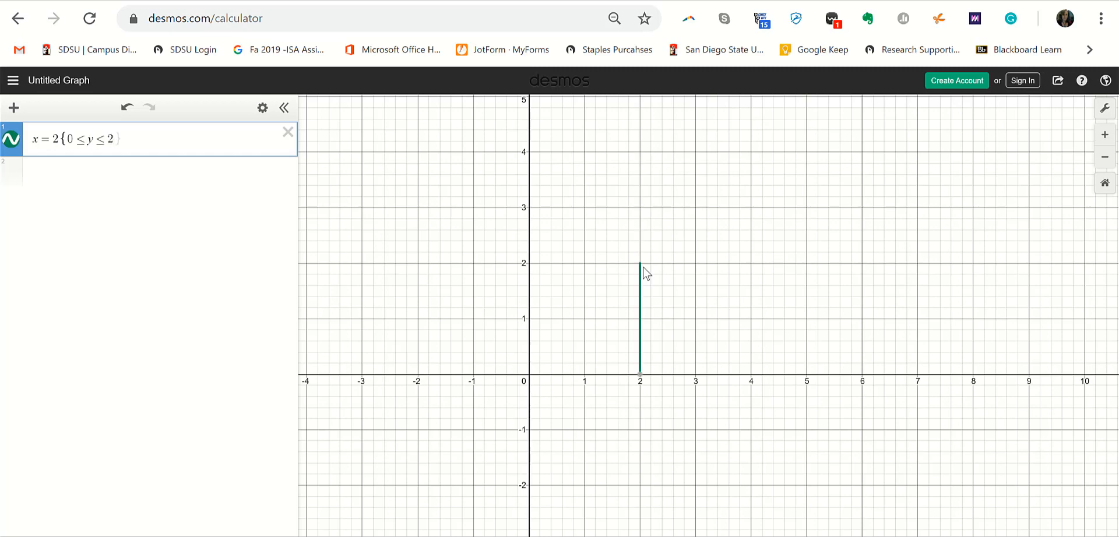
Step: Turn on Projector Mode in the graph settings
scroll(643, 272, up, 1)
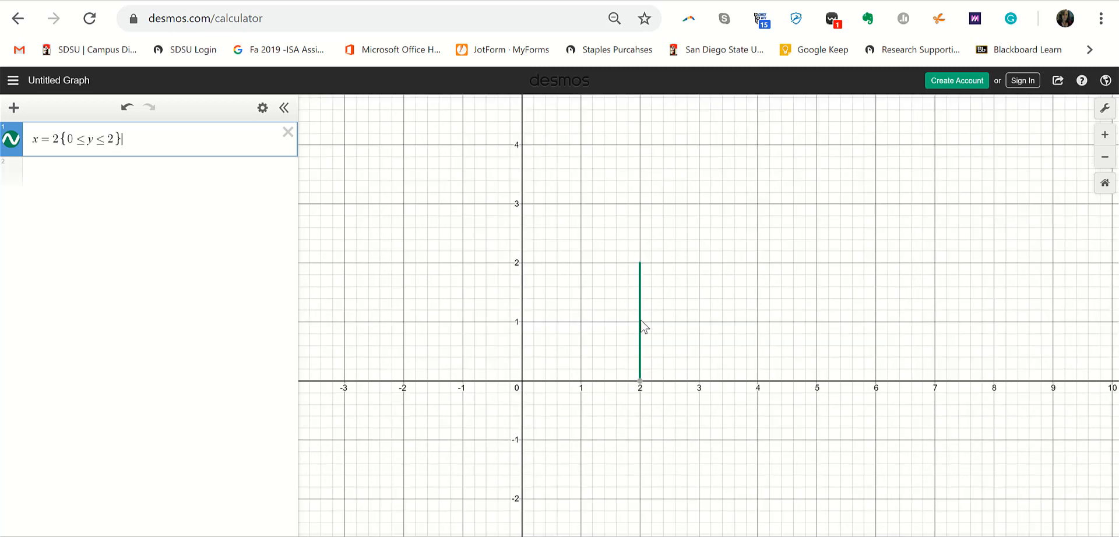
scroll(657, 297, up, 5)
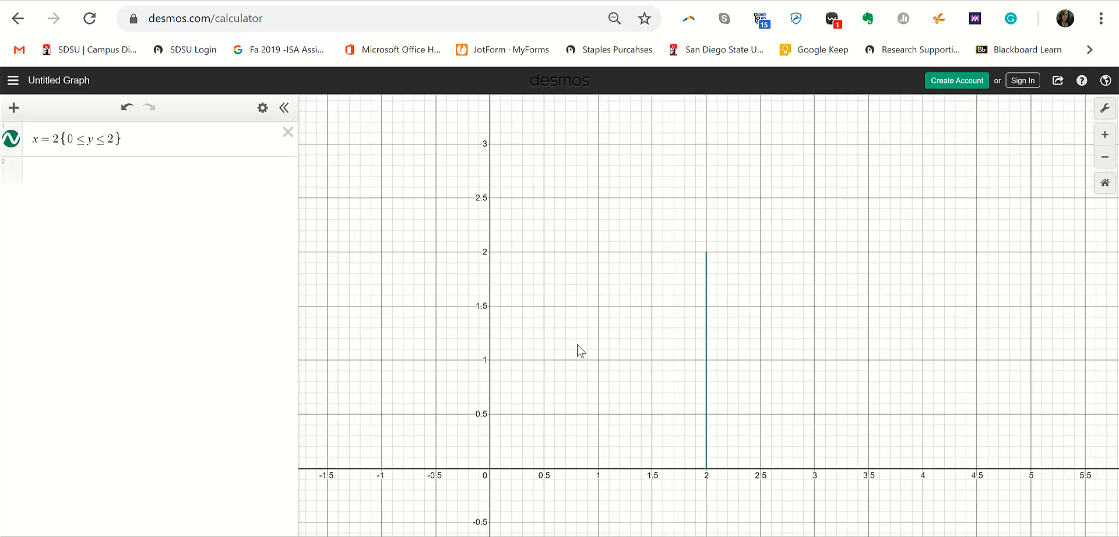
click(1103, 110)
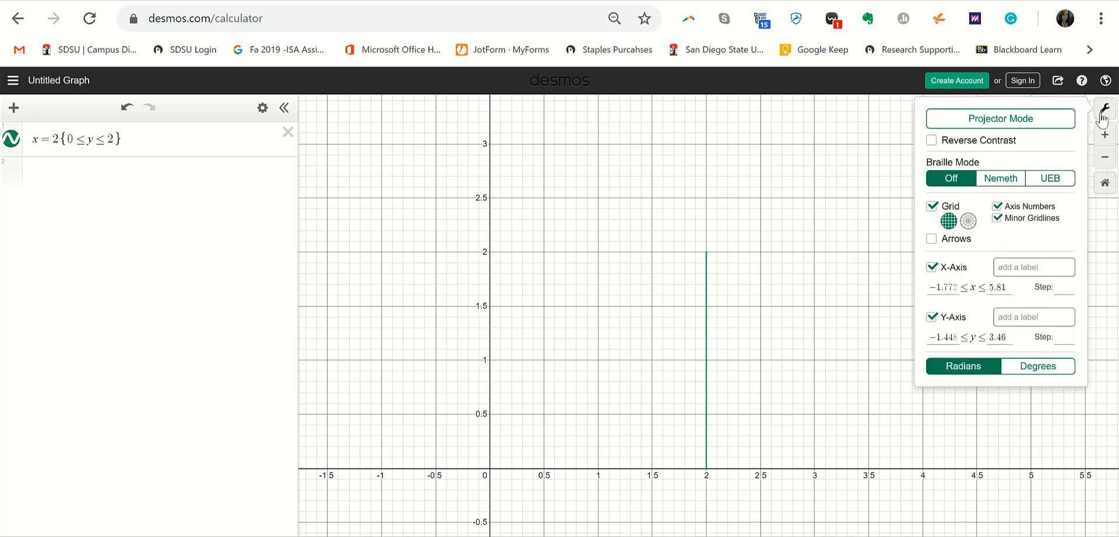
click(1058, 119)
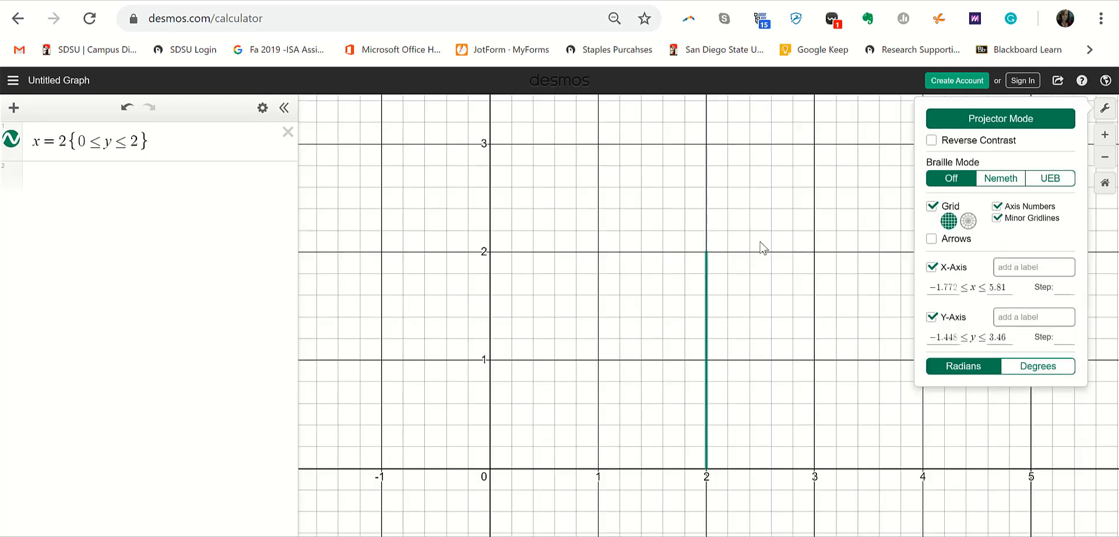
Step: Graph the horizontal segment y = 2 {0 ≤ x ≤ 2} in the second expression
click(69, 176)
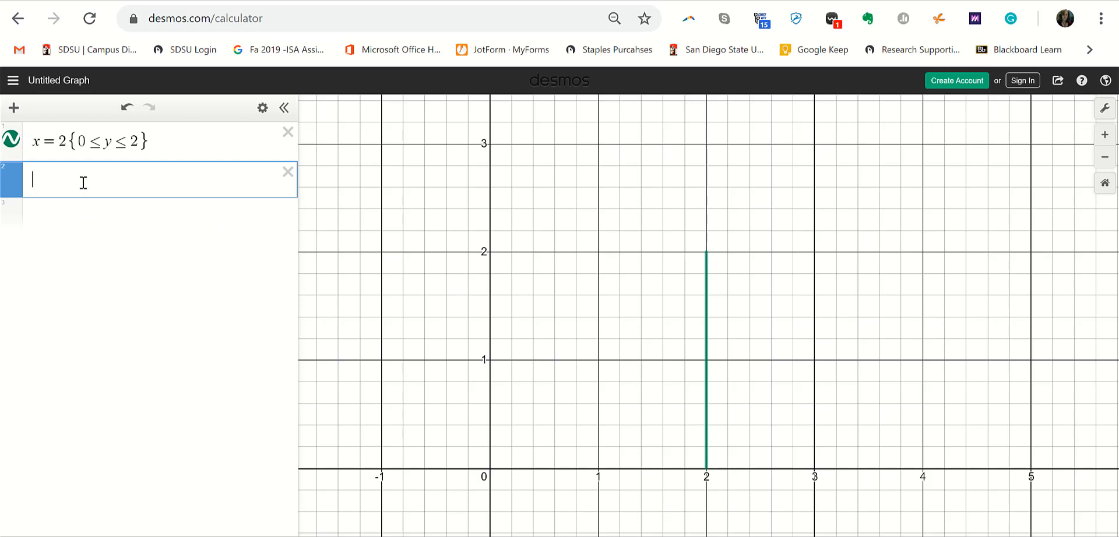
text(y=2)
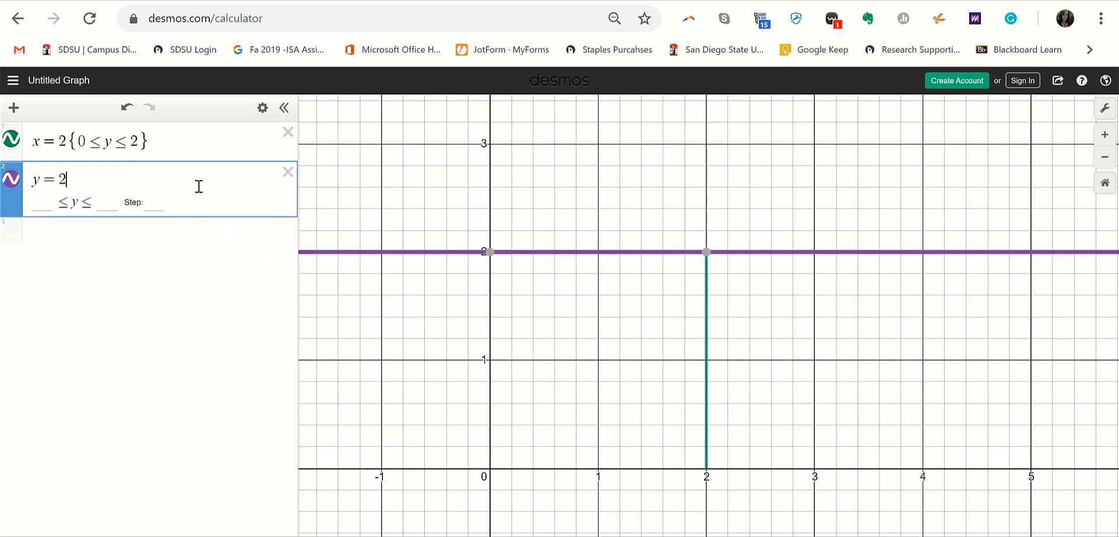
text({)
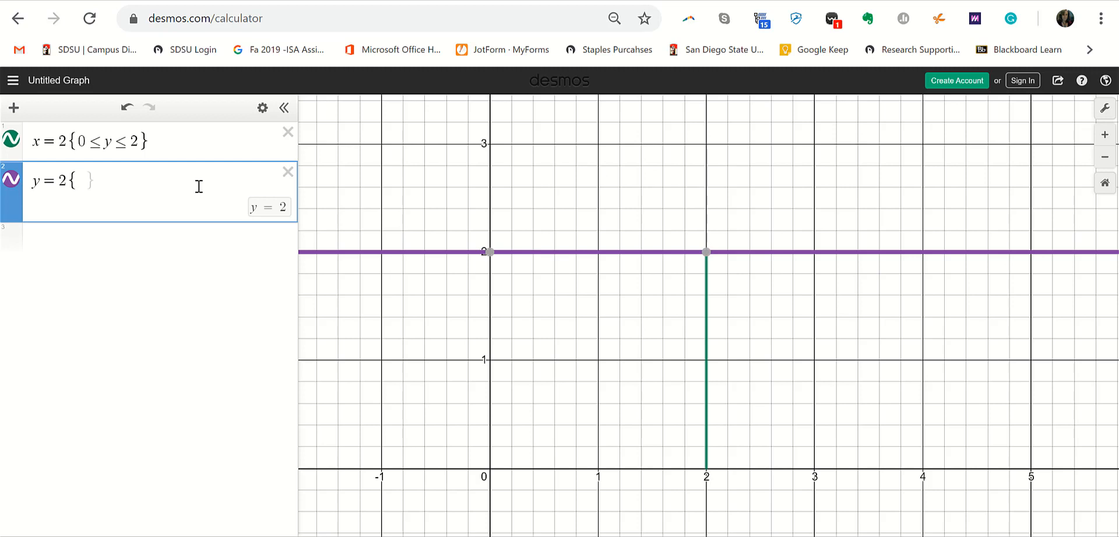
text(0<)
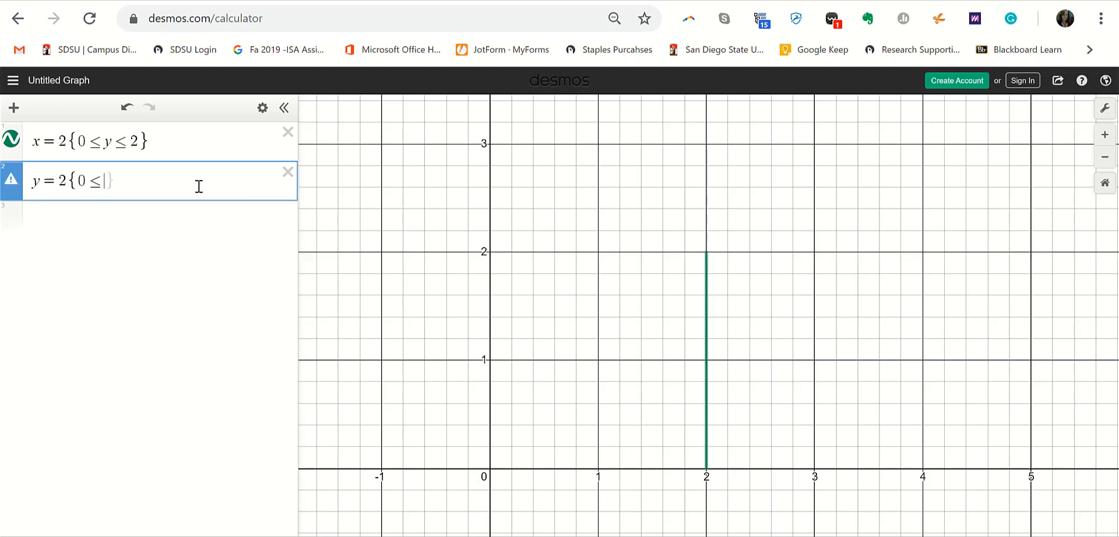
text(x<)
text(=2)
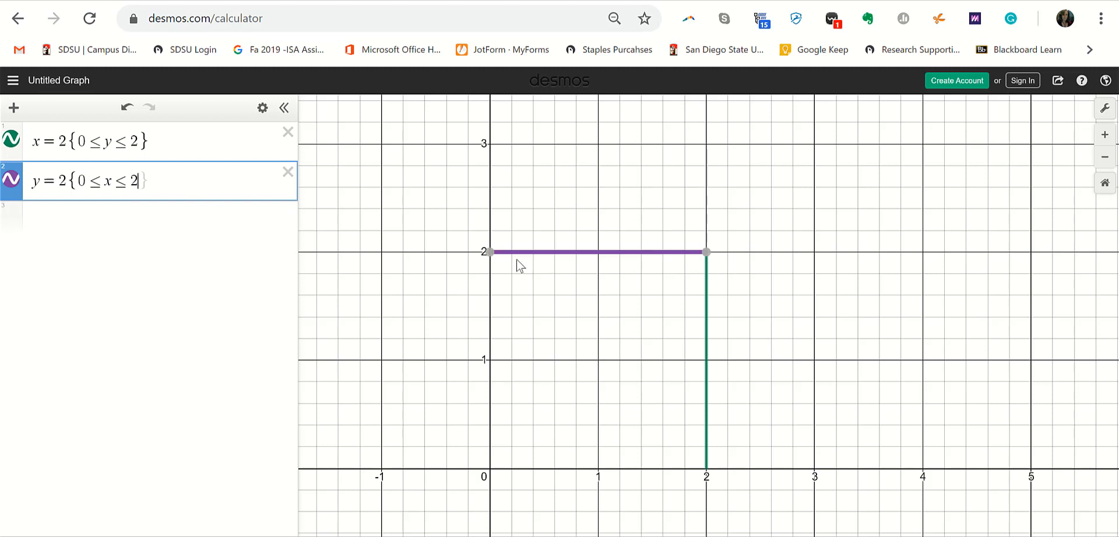
mouse_move(491, 261)
Step: Graph the vertical segment x = 0 {0 ≤ y ≤ 2} in the third expression
click(155, 225)
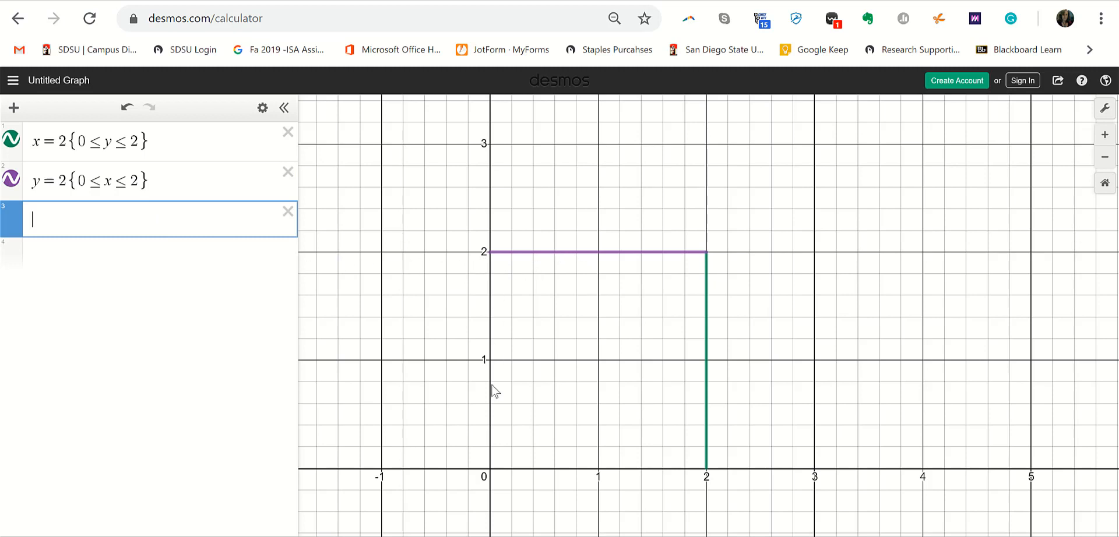
click(499, 446)
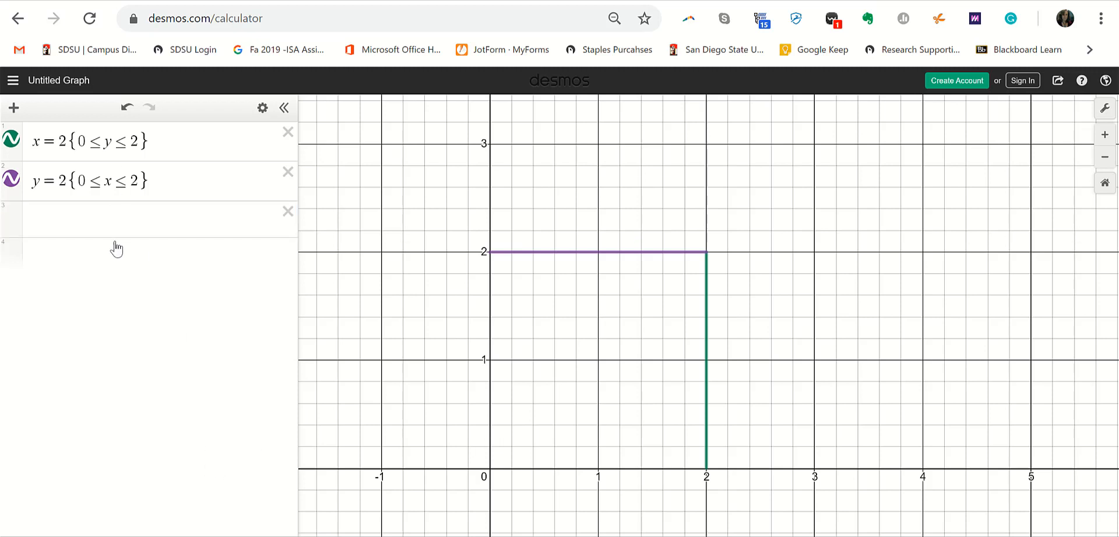
click(116, 220)
text(x=0)
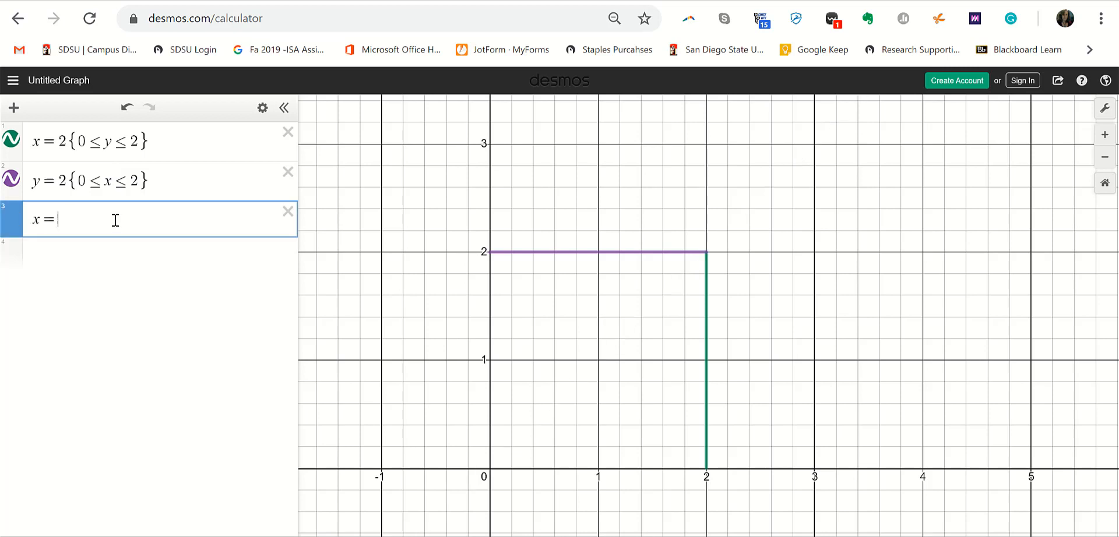
text({)
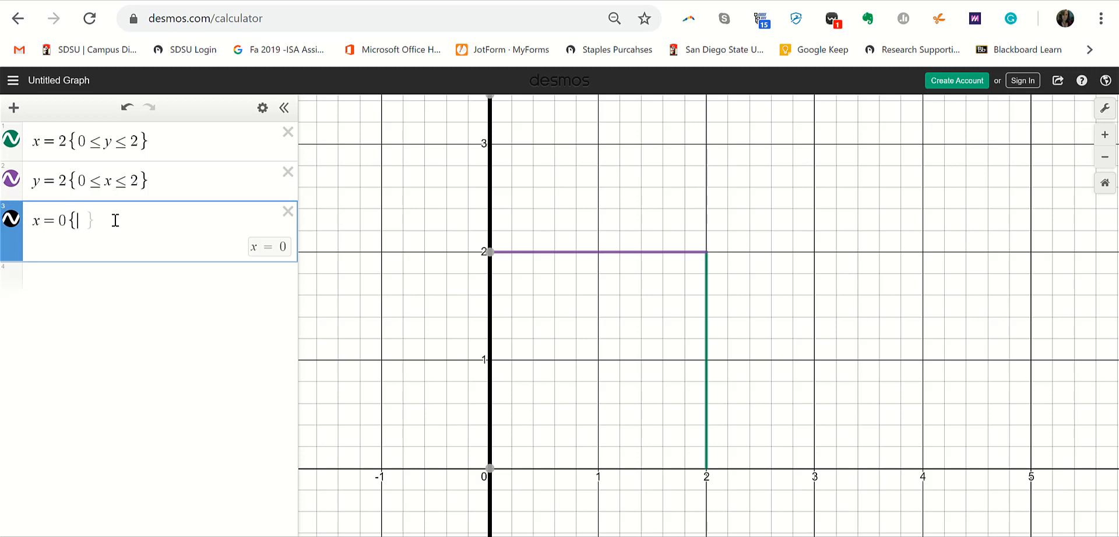
text(0<=y)
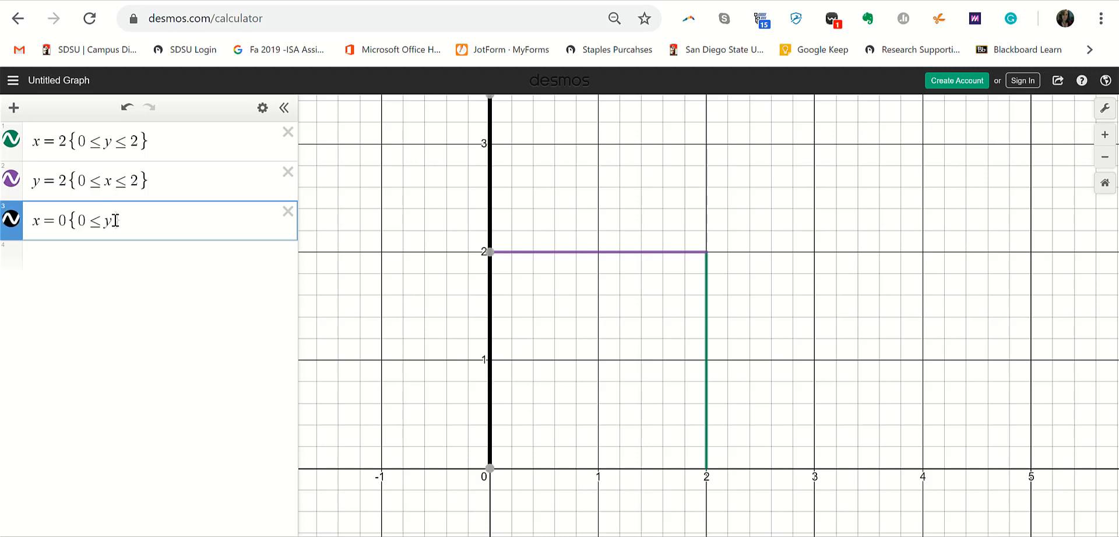
text(<=2)
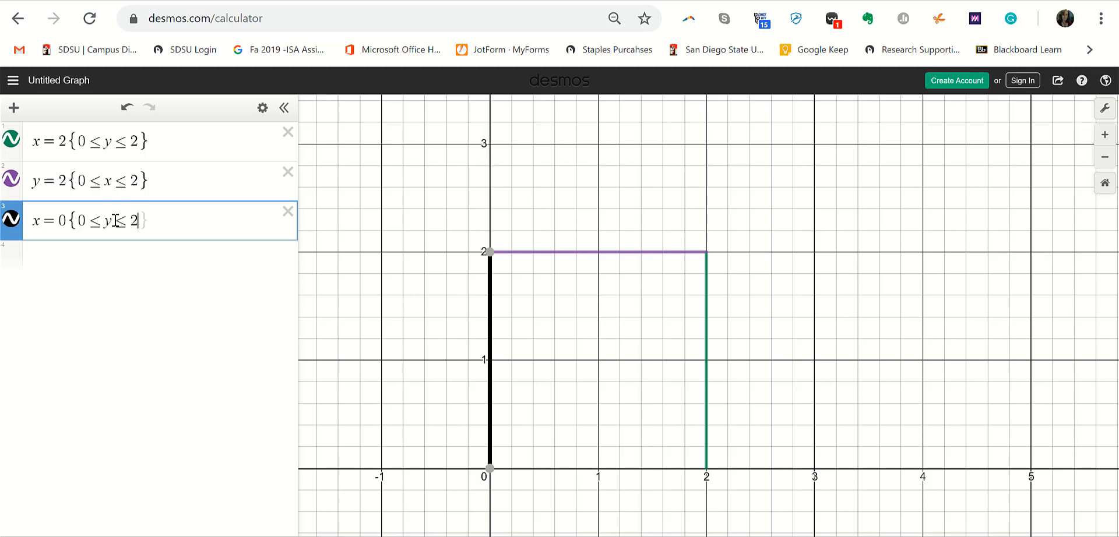
text(})
Step: Graph the horizontal segment y = 0 {0 ≤ x ≤ 2} in the fourth expression to close the square
click(138, 256)
text(y=-)
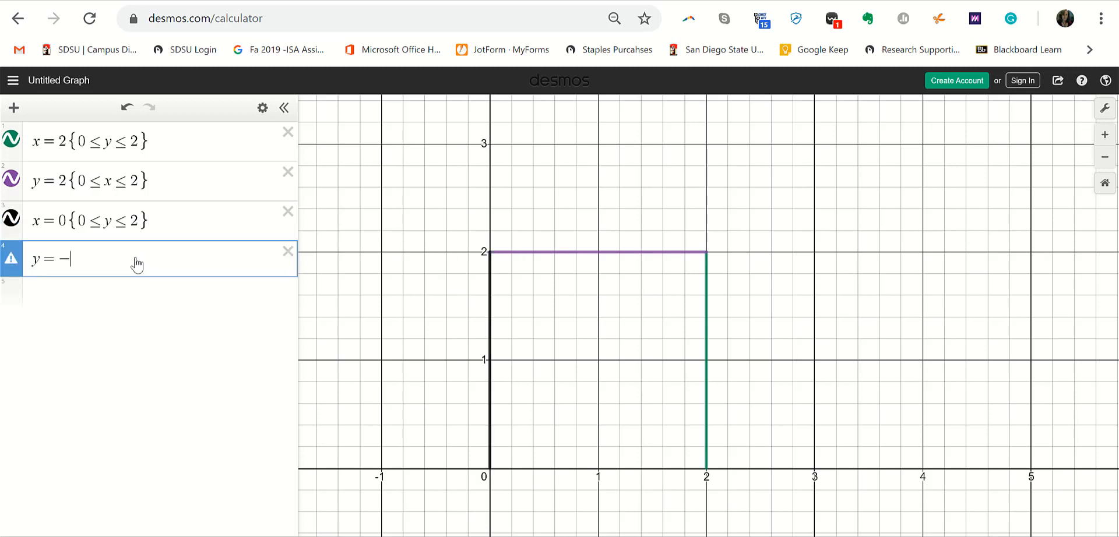
key(BackSpace)
text(0{)
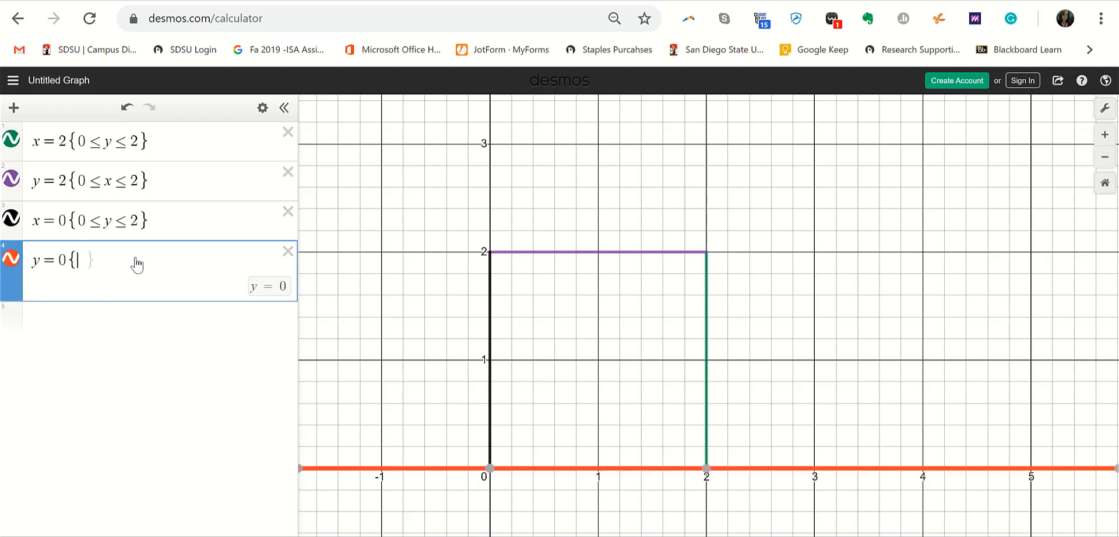
text(0<=)
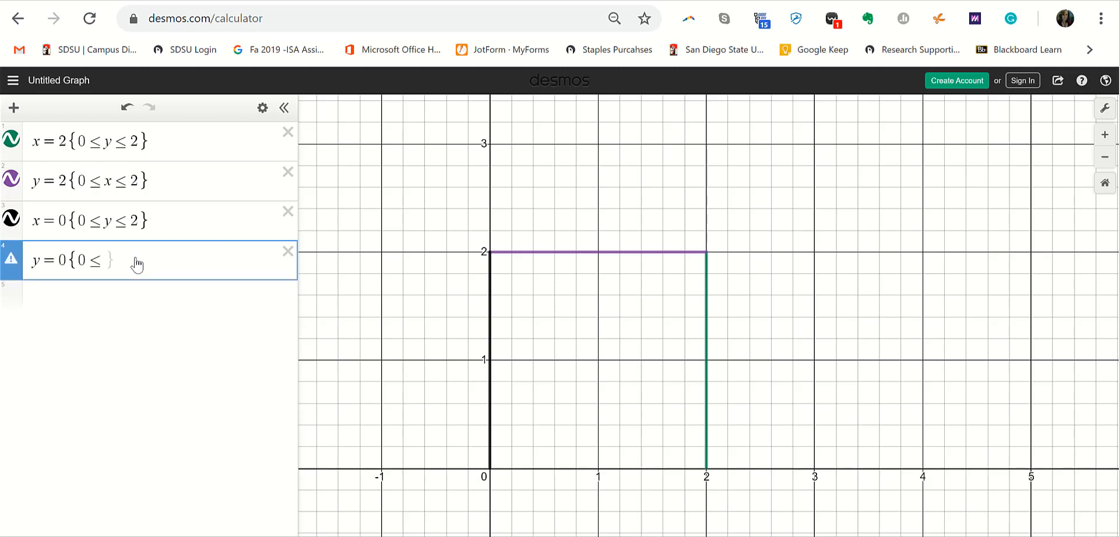
text(x)
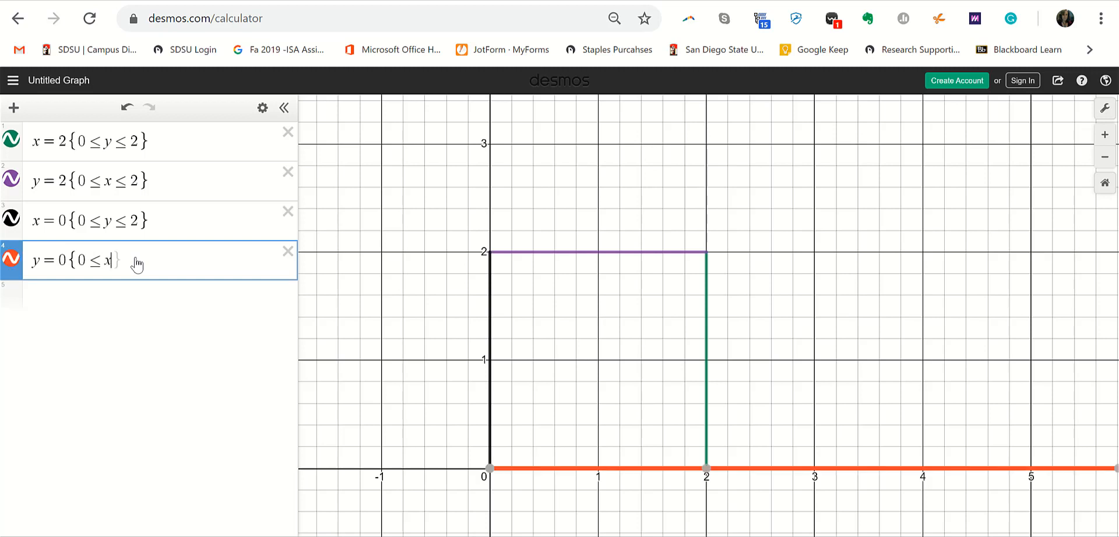
text(<)
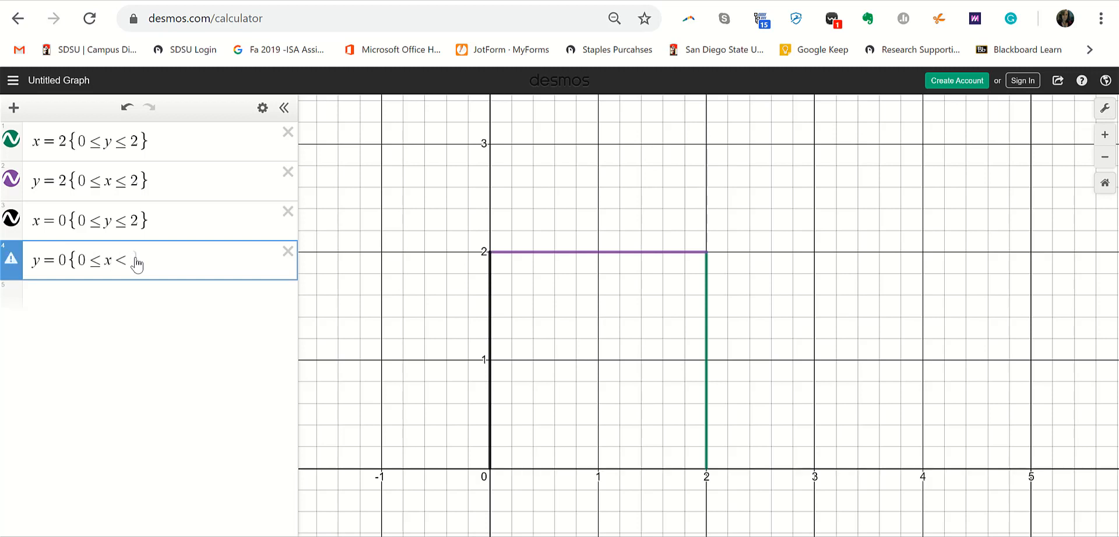
text(2)
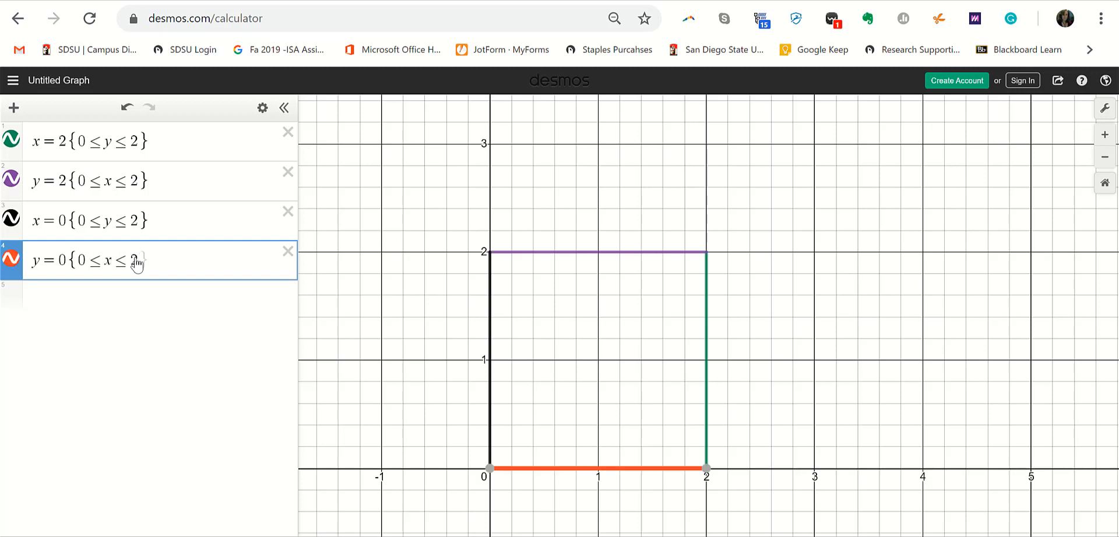
text(})
Step: Shade the square by changing the y = 2 expression to y < 2 and adding a second restriction {0 ≤ y ≤ 2}
double_click(49, 181)
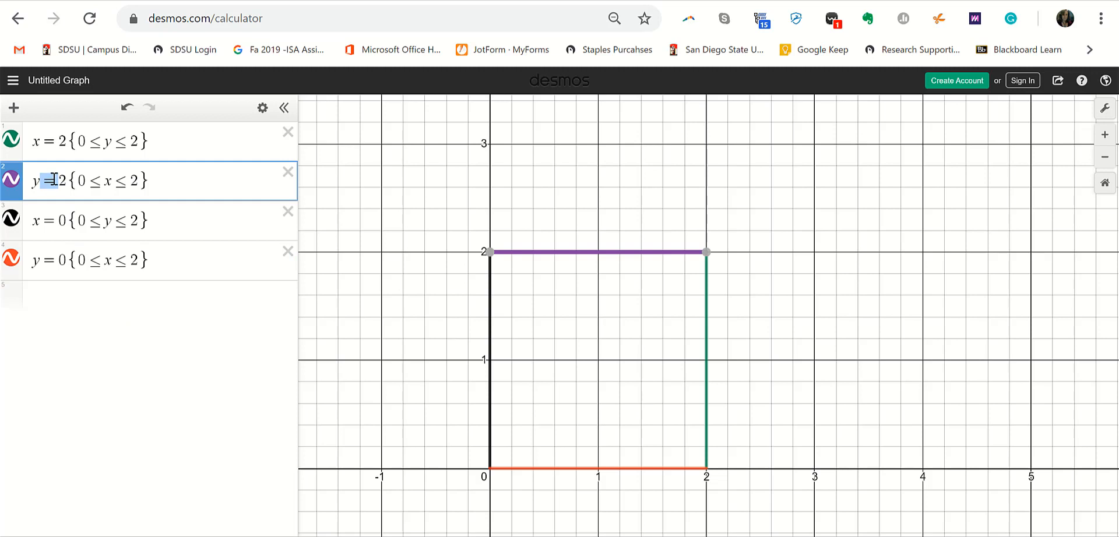
text(<)
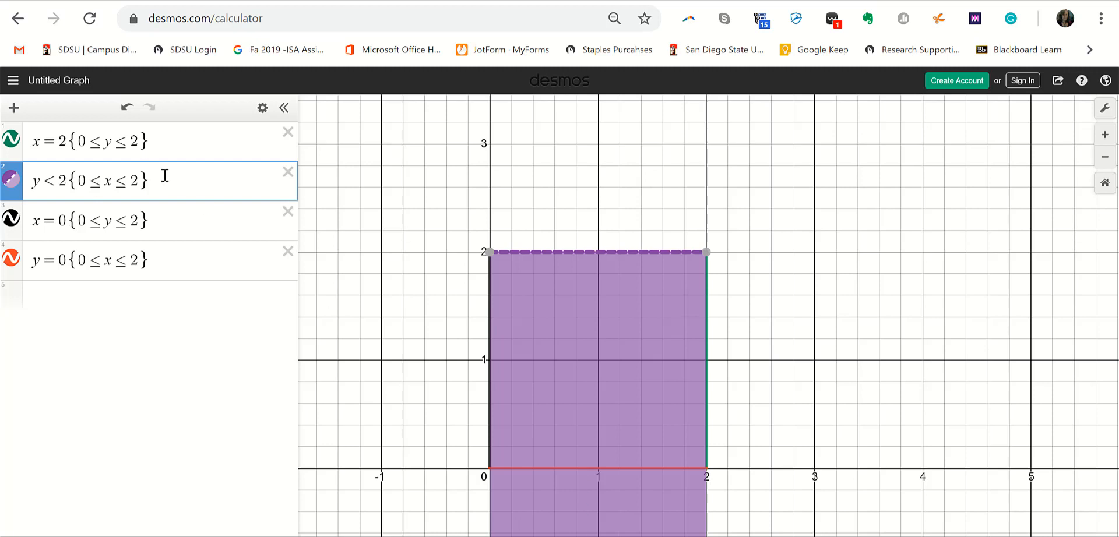
text({)
text(0<)
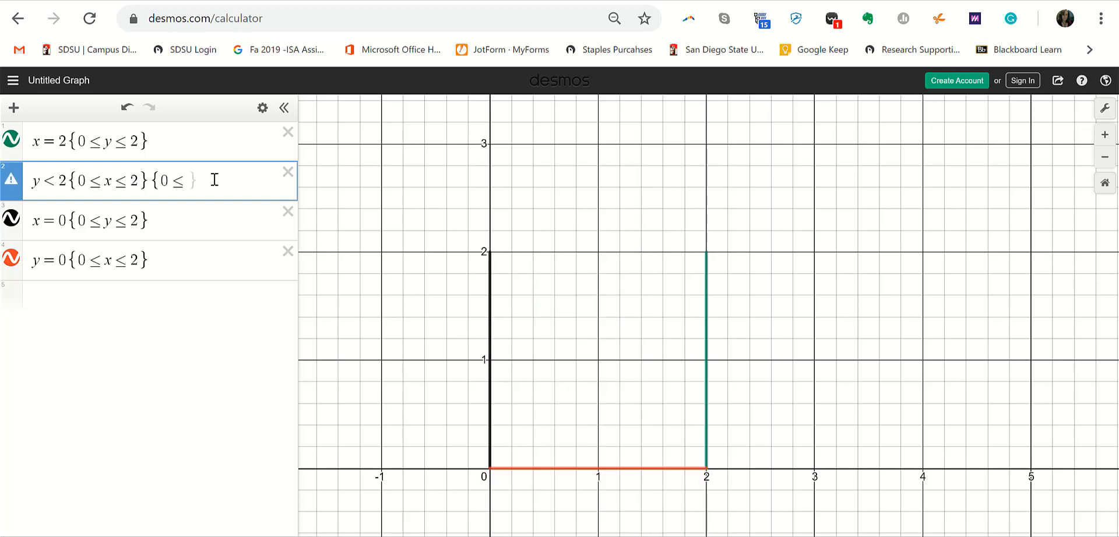
text(y)
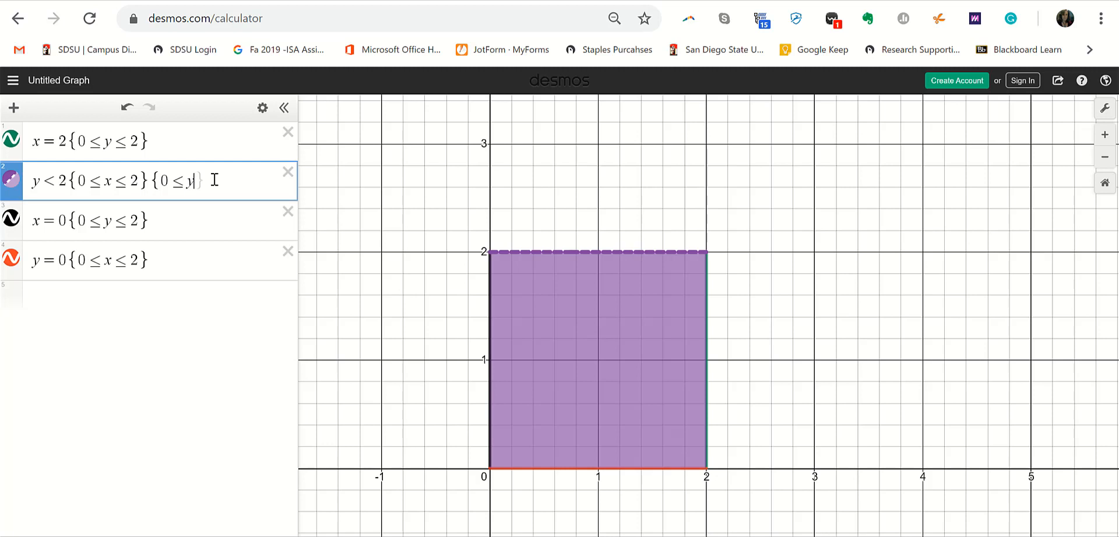
text(<=2)
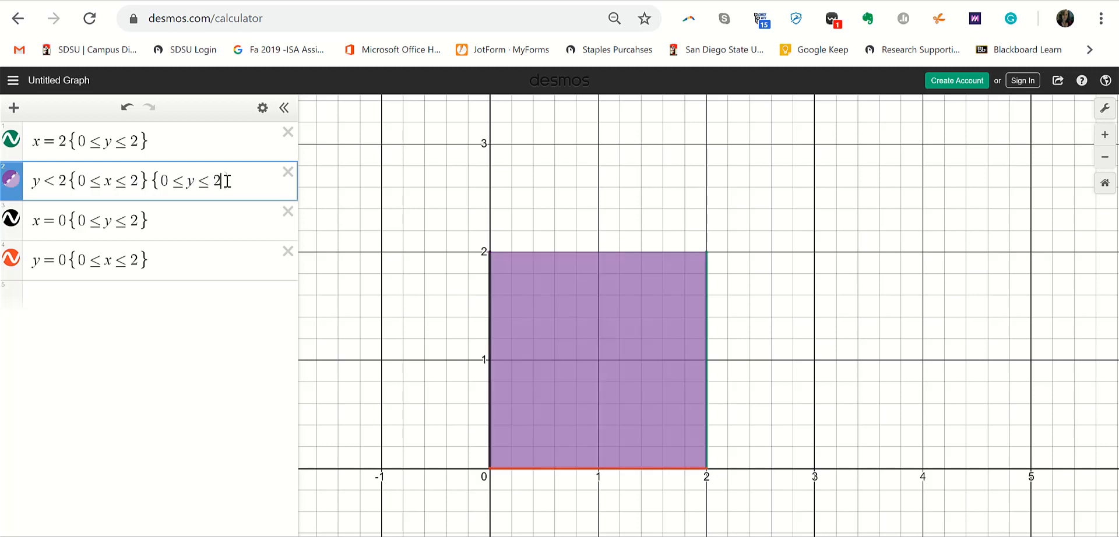
click(228, 181)
click(148, 303)
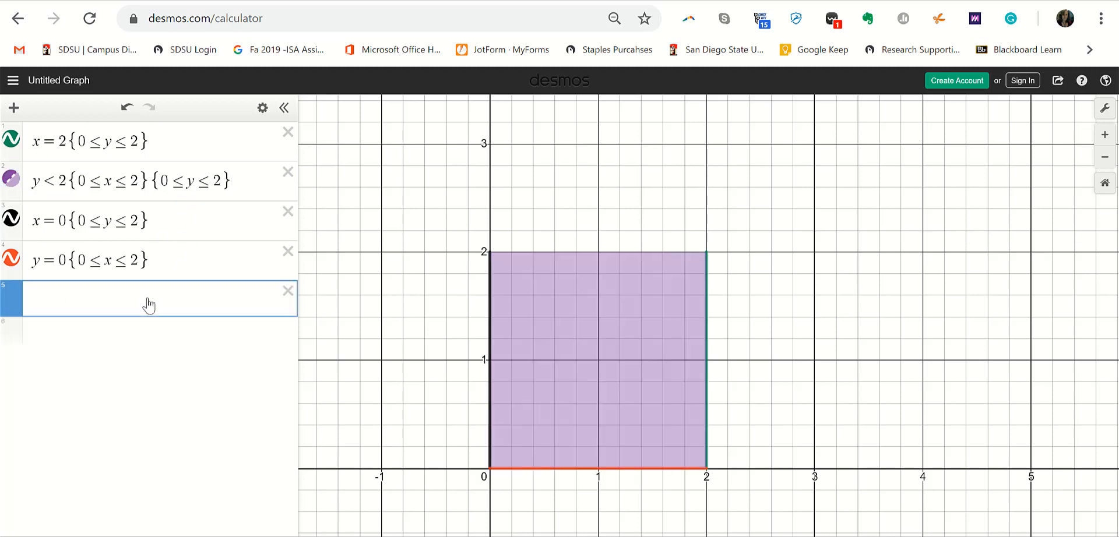